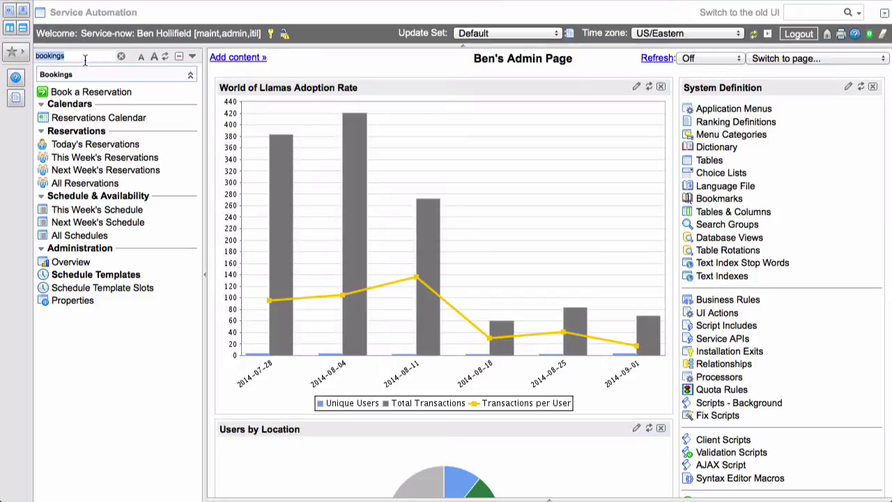
pyautogui.doubleClick(57, 56)
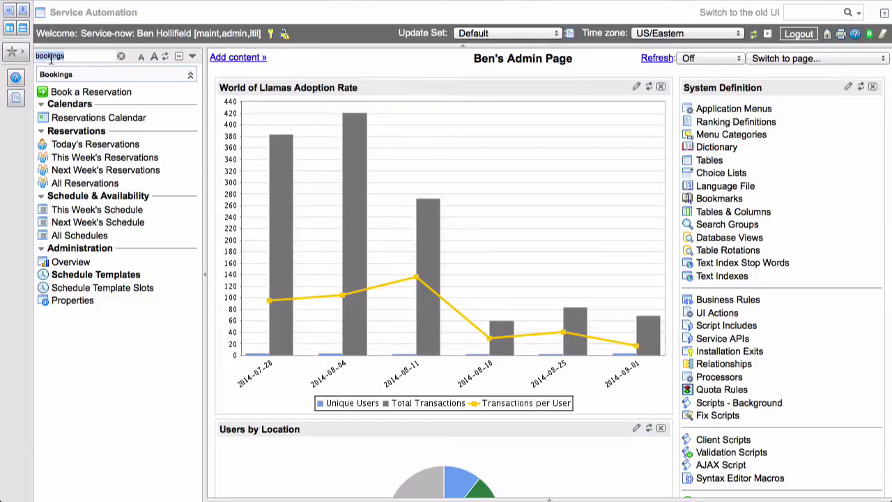
pyautogui.click(88, 58)
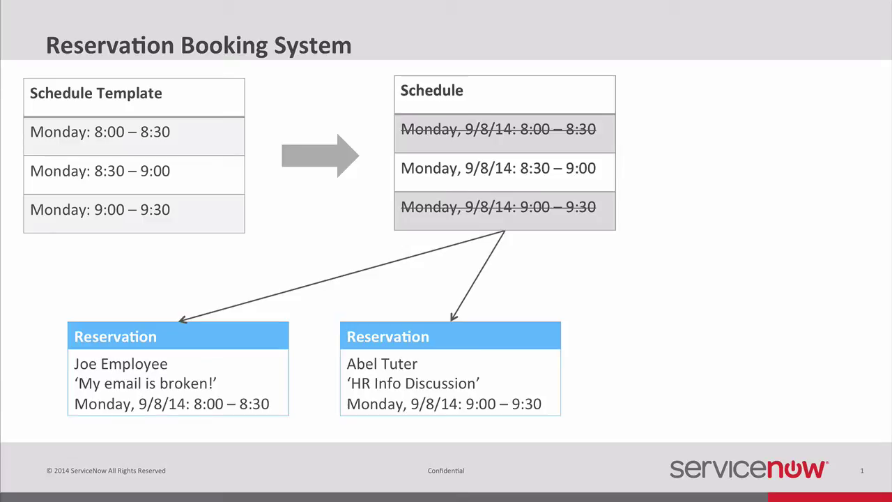
pyautogui.press('Right')
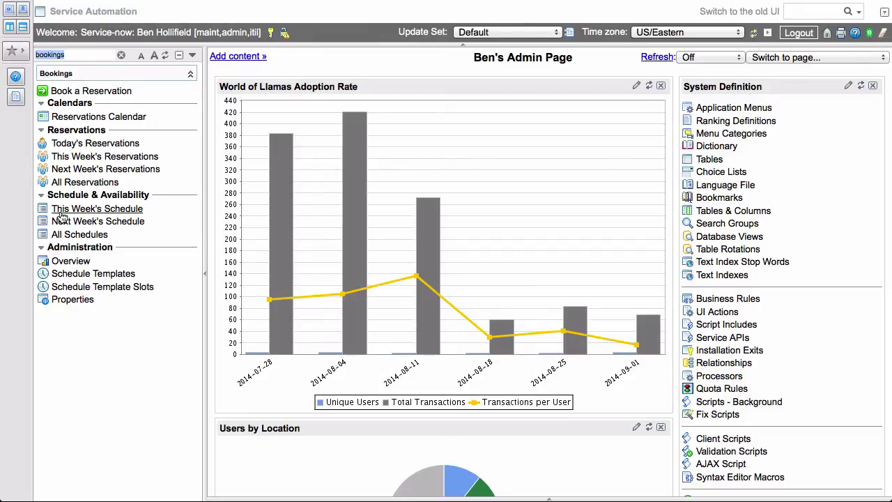
# - Open the Base Schedule Template record from the bookings schedule templates
pyautogui.click(86, 280)
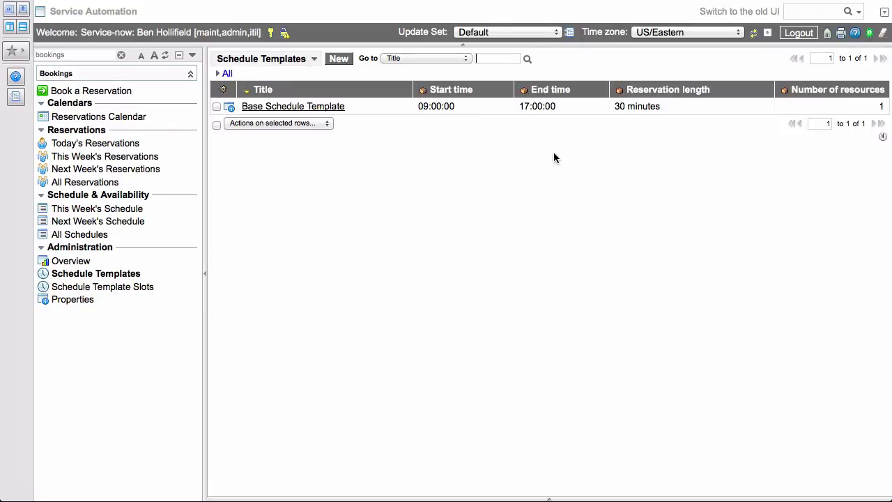
pyautogui.click(231, 108)
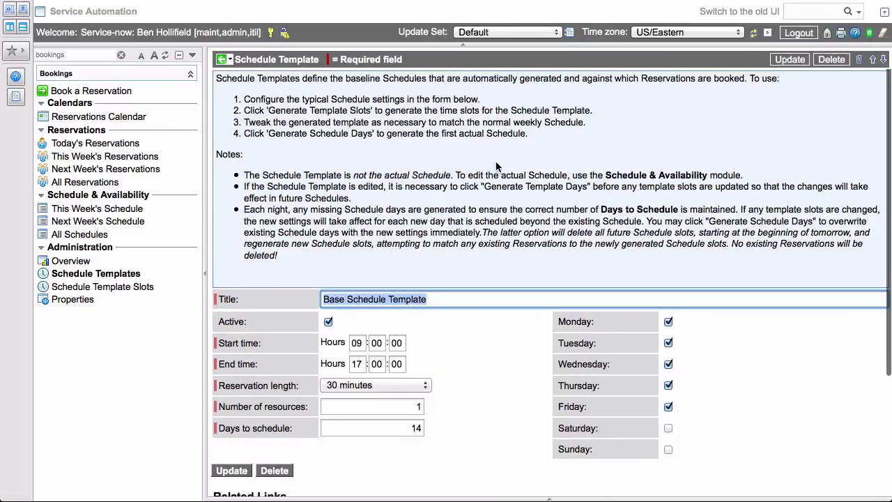
pyautogui.scroll(-3, 679, 207)
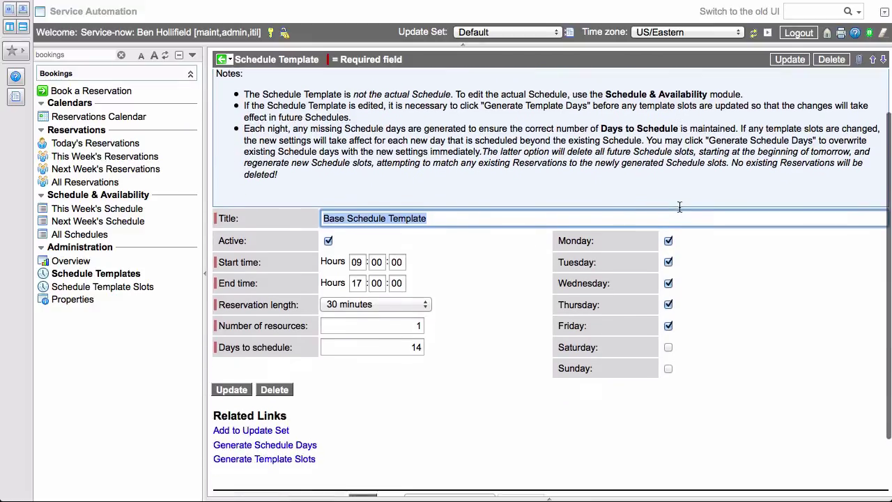
pyautogui.scroll(-2, 679, 206)
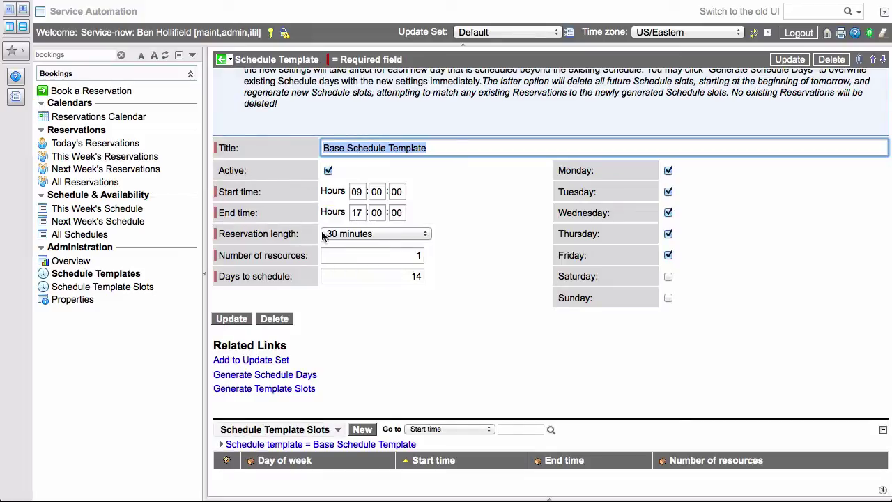
# - Review the template's reservation length options, number of resources and days to schedule
pyautogui.click(421, 234)
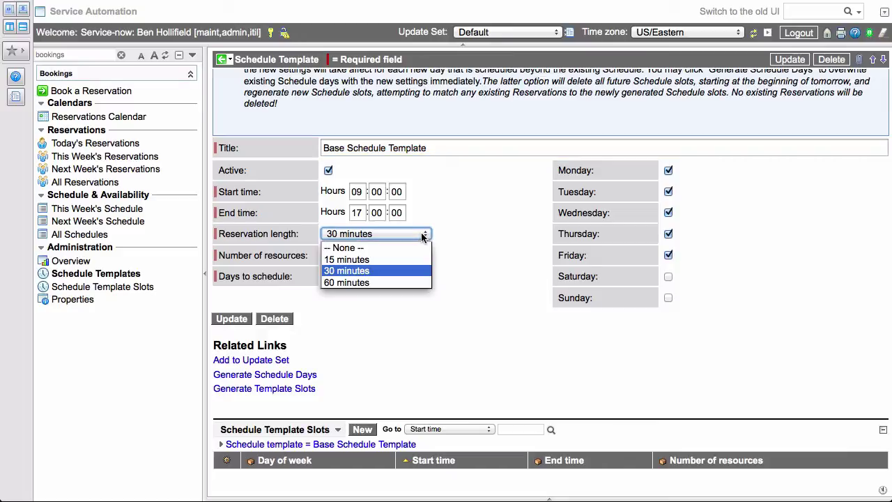
pyautogui.click(421, 235)
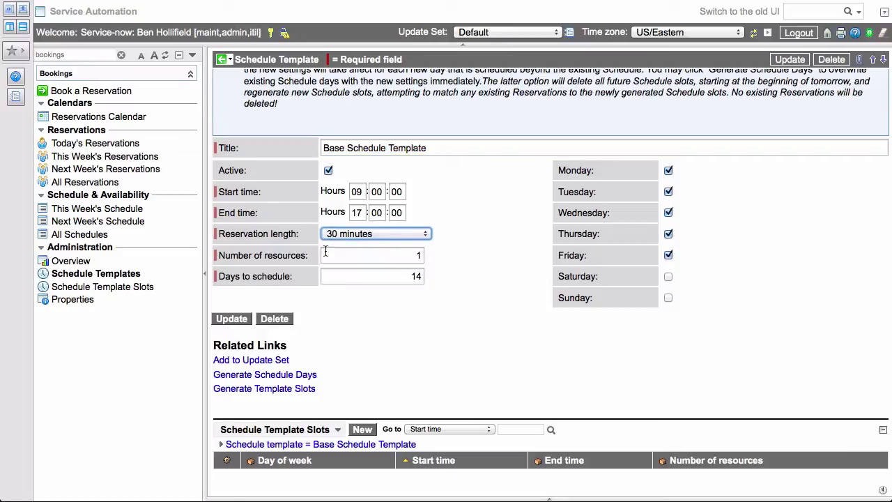
pyautogui.doubleClick(395, 258)
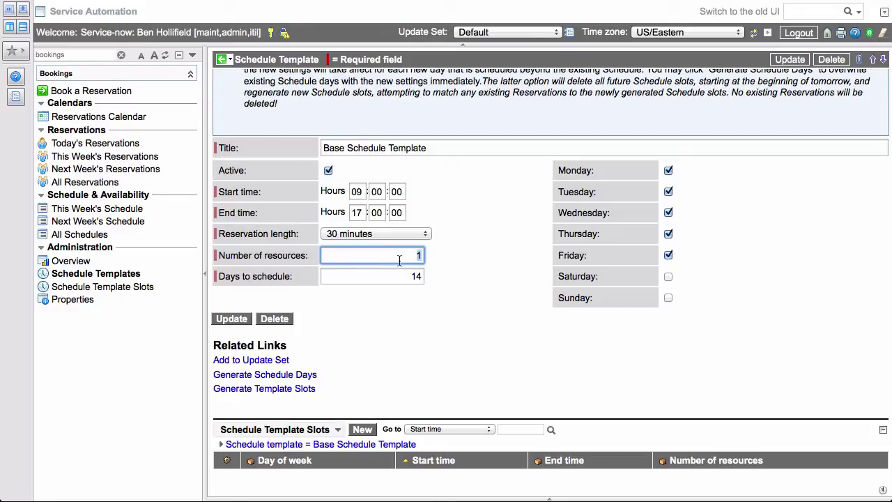
pyautogui.click(405, 276)
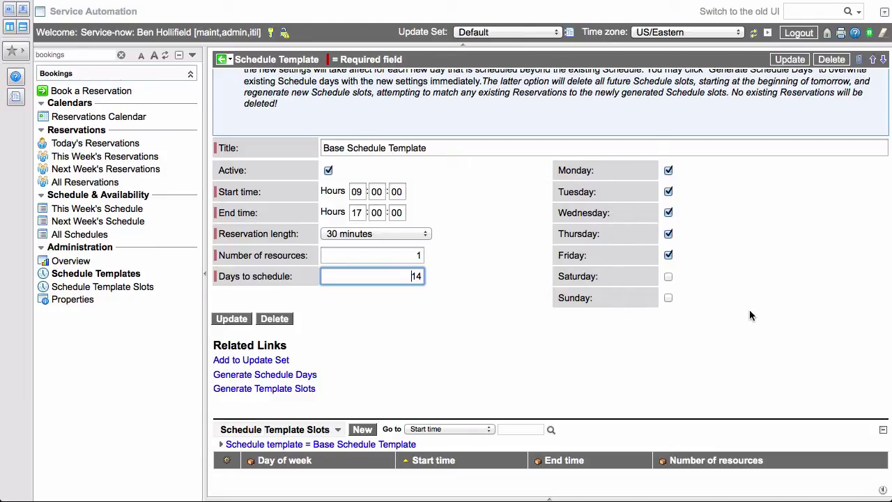
pyautogui.click(482, 316)
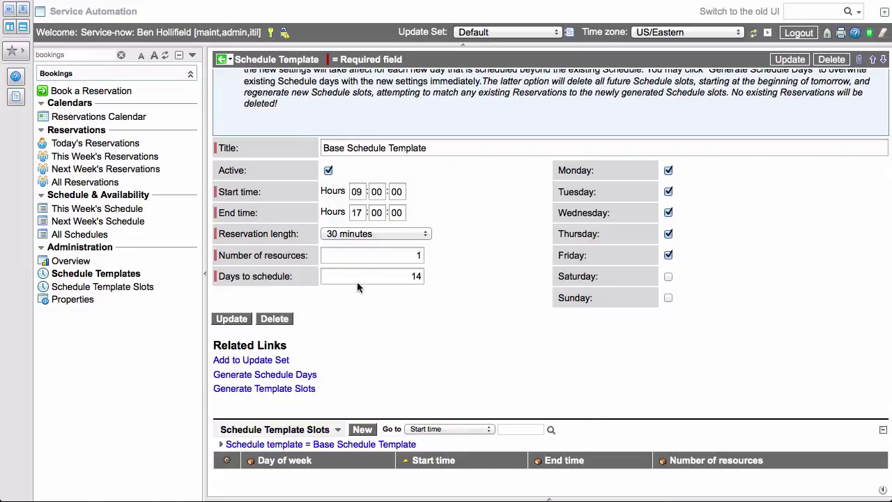
# - Generate the template slots for the Base Schedule Template, accepting that prior slot customizations are overwritten
pyautogui.click(252, 392)
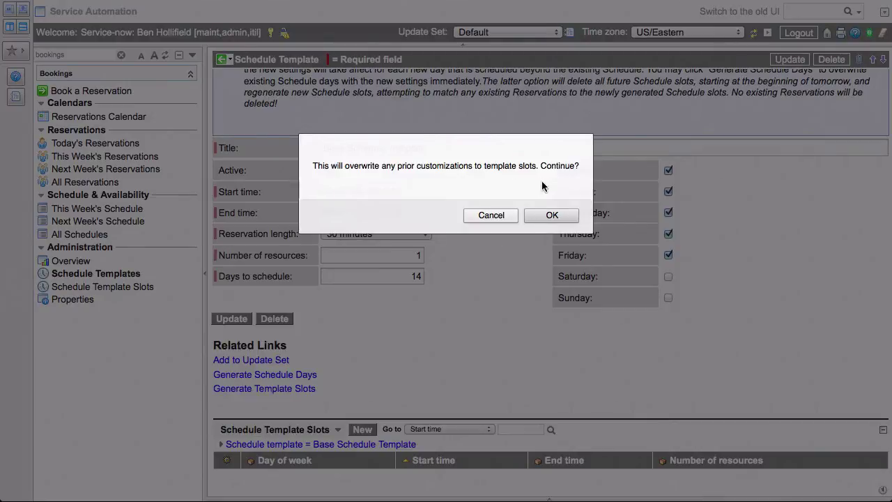
pyautogui.click(551, 215)
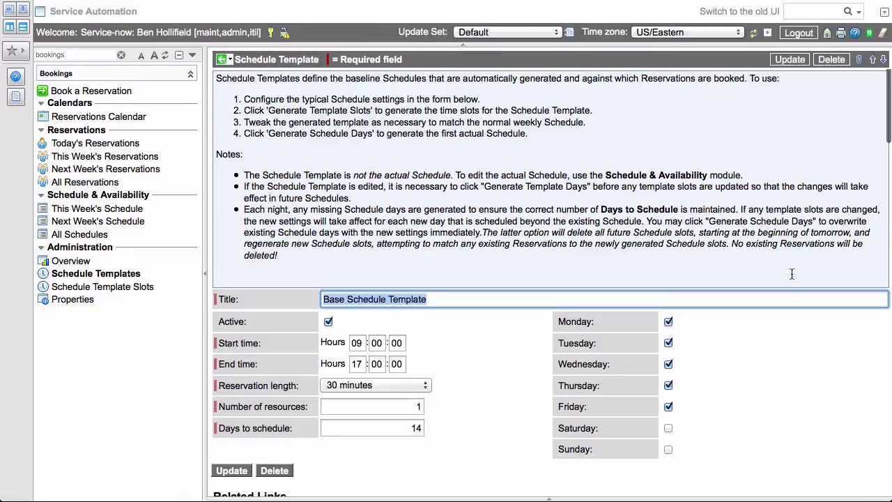
# - Set the number of resources to 2 for the Tuesday 09:00 to 09:30 template slot
pyautogui.scroll(-10, 808, 328)
pyautogui.scroll(-2, 808, 327)
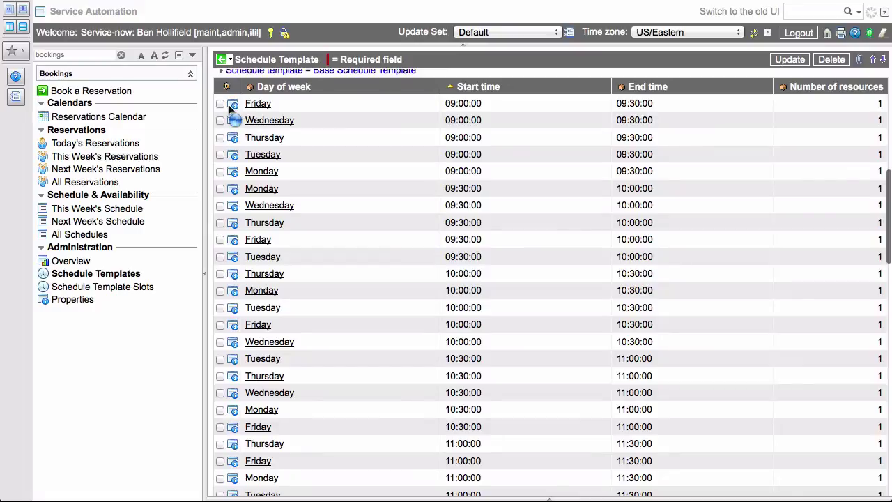
pyautogui.moveTo(232, 110)
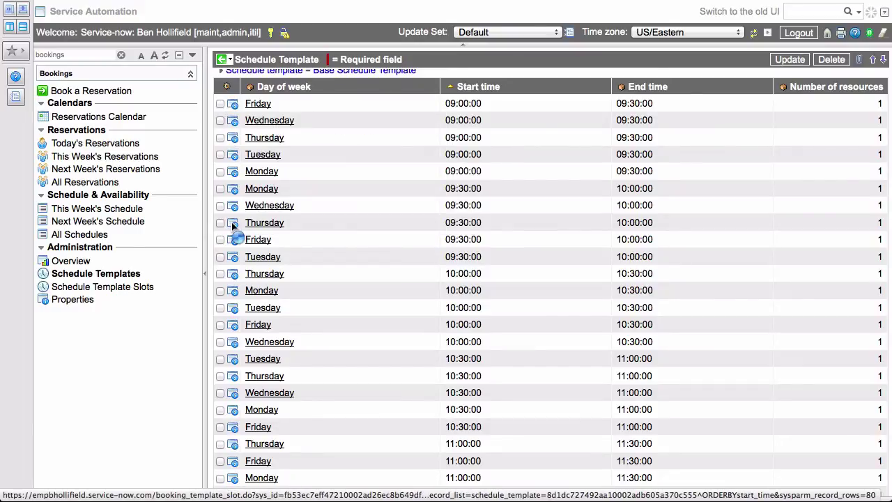
pyautogui.moveTo(233, 224)
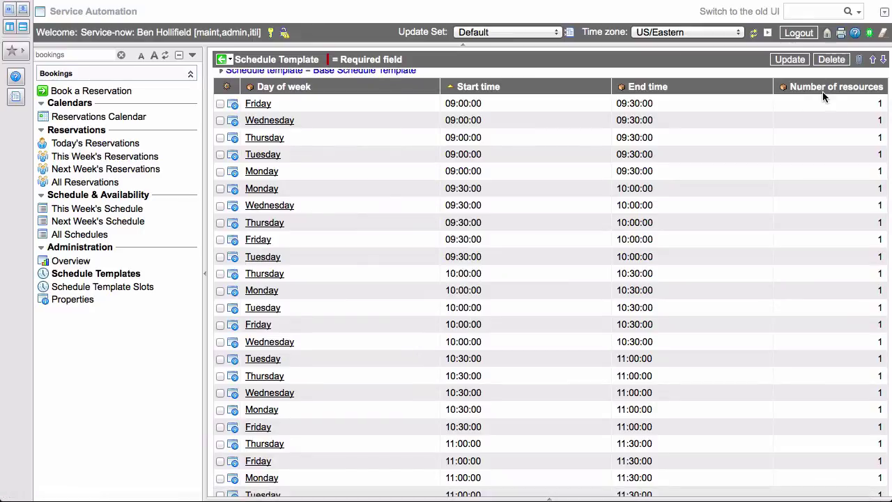
pyautogui.click(820, 157)
pyautogui.click(820, 156)
pyautogui.write('2')
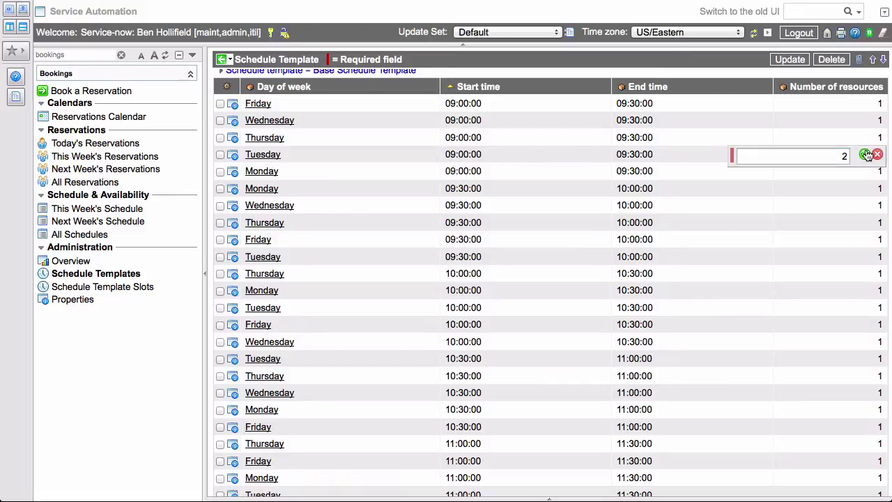
pyautogui.click(865, 155)
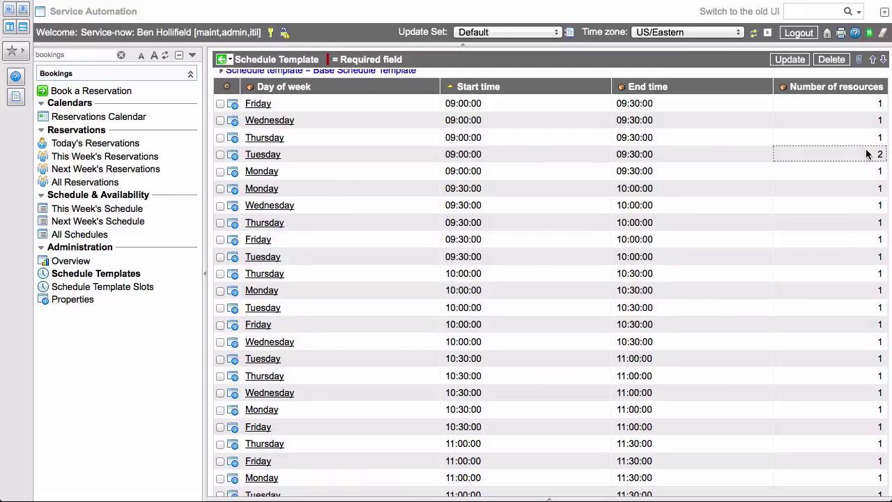
# - Set the number of resources to 0 for the Monday 09:30 to 10:00 template slot
pyautogui.doubleClick(854, 195)
pyautogui.write('0')
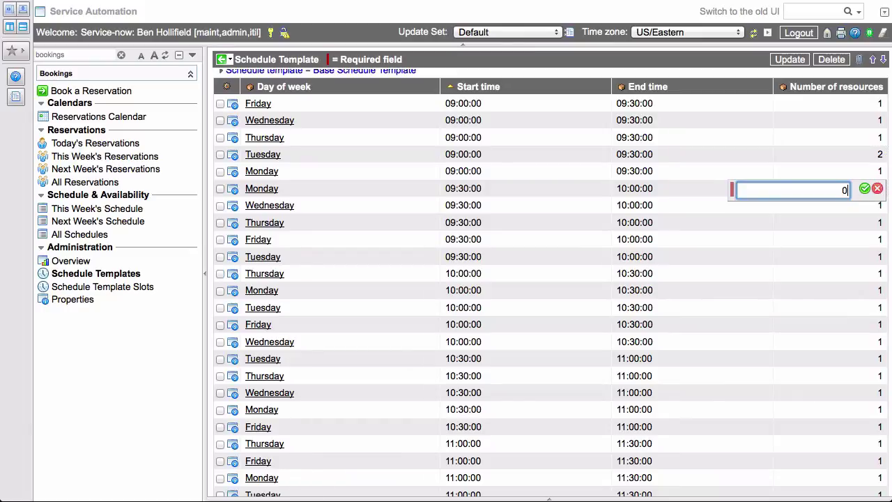
pyautogui.click(864, 189)
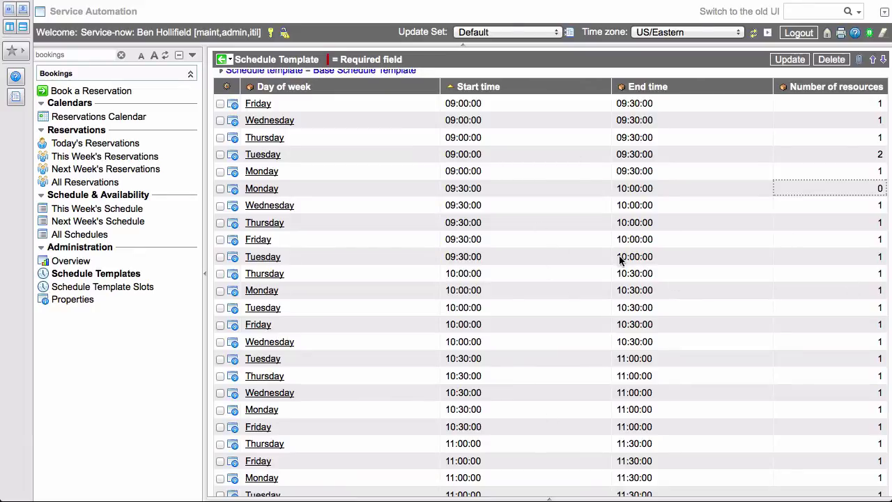
# - Generate the schedule days from the Base Schedule Template, accepting that all future schedule slots are recreated
pyautogui.scroll(5, 605, 269)
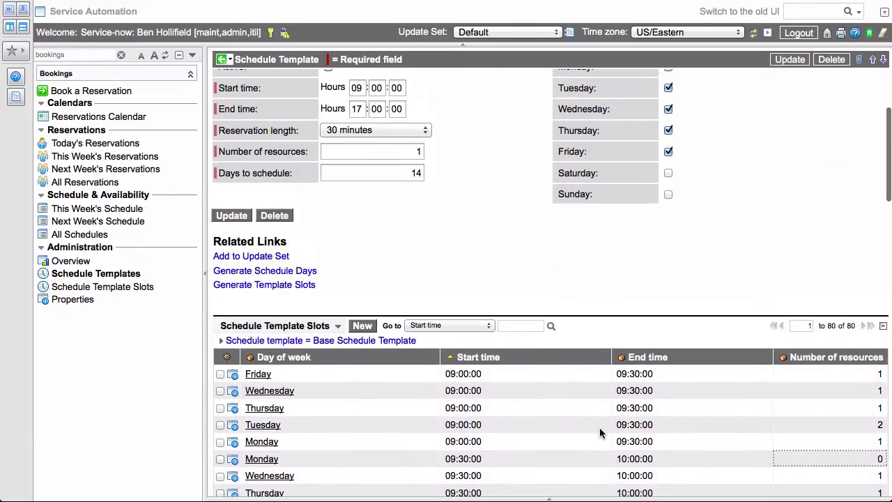
pyautogui.scroll(3, 555, 256)
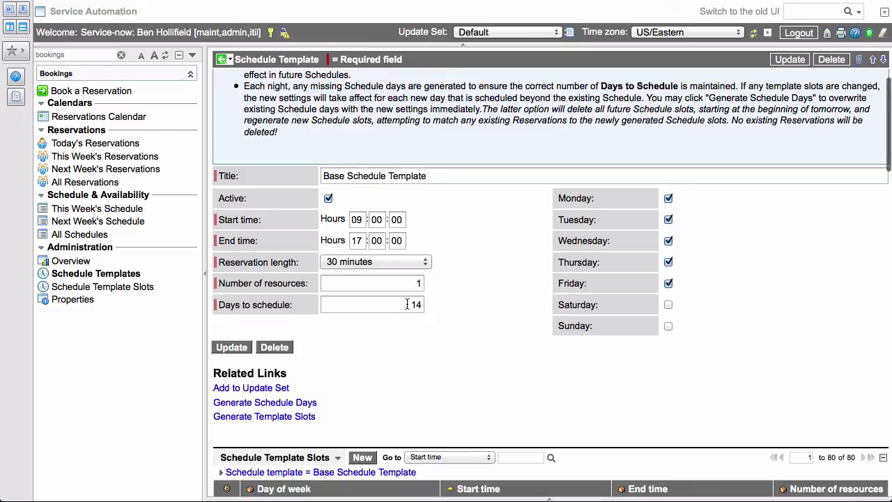
pyautogui.click(264, 404)
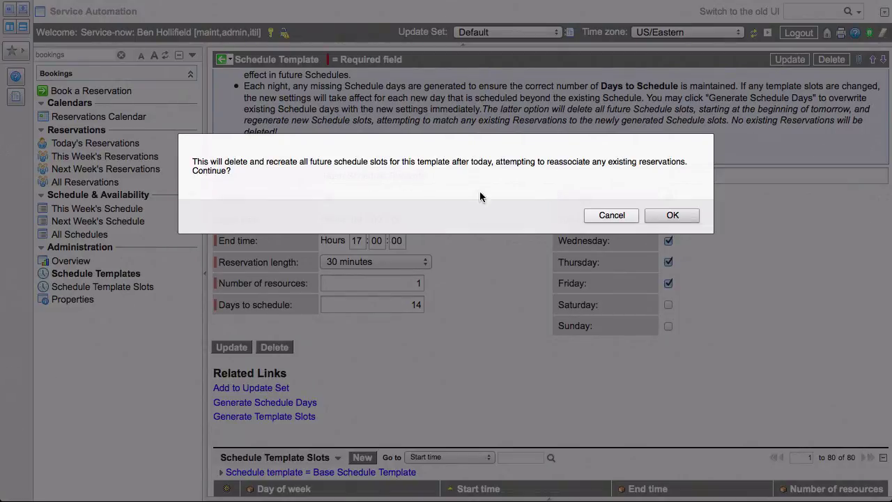
pyautogui.click(668, 216)
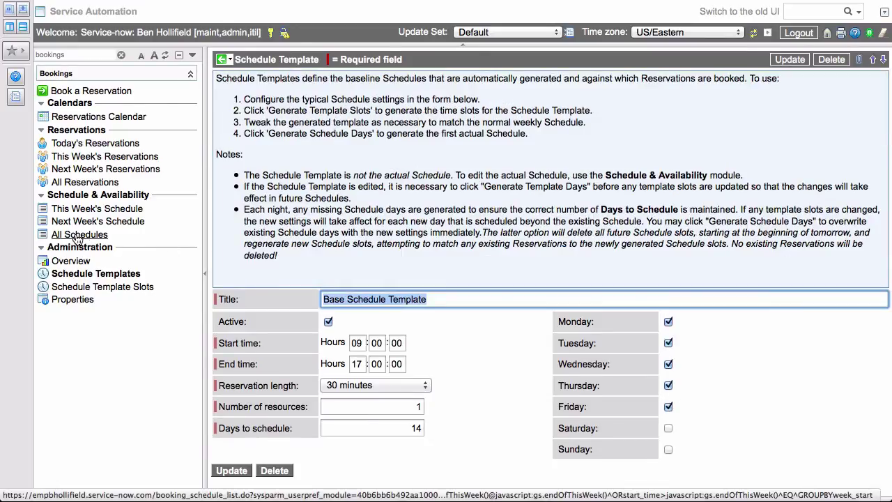
# - Examine all schedules grouped by week, including the slots of the week starting 2014-09-08, and check the list of all reservations
pyautogui.click(78, 236)
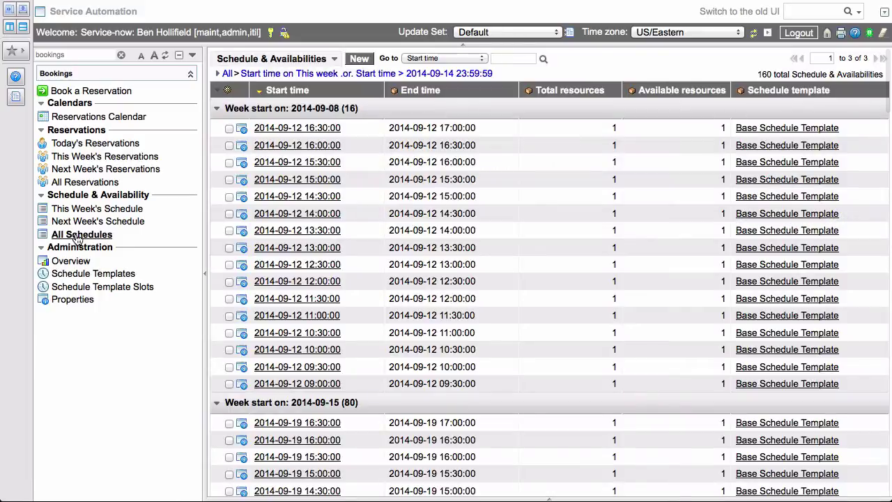
pyautogui.click(217, 109)
pyautogui.click(216, 133)
pyautogui.click(216, 150)
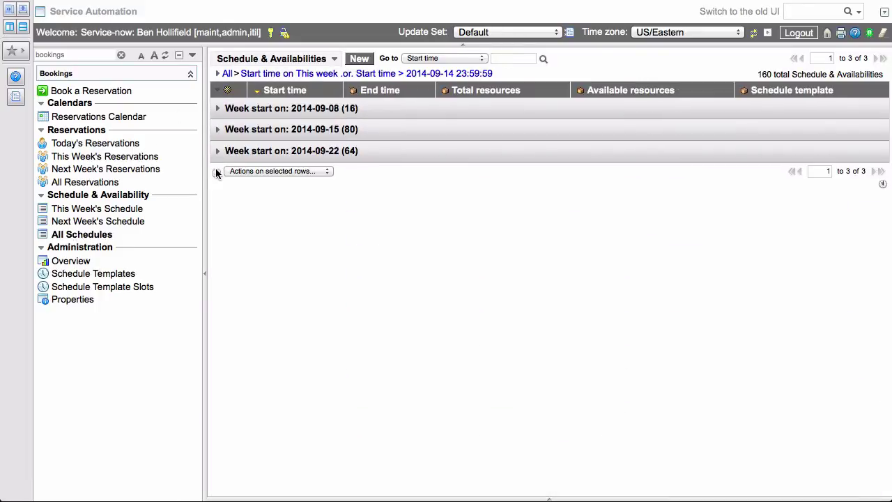
pyautogui.click(217, 109)
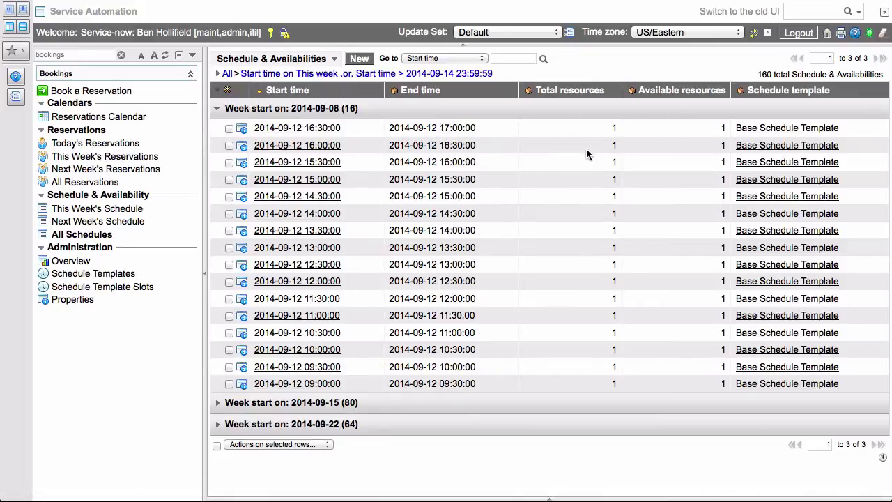
pyautogui.click(244, 131)
pyautogui.click(216, 111)
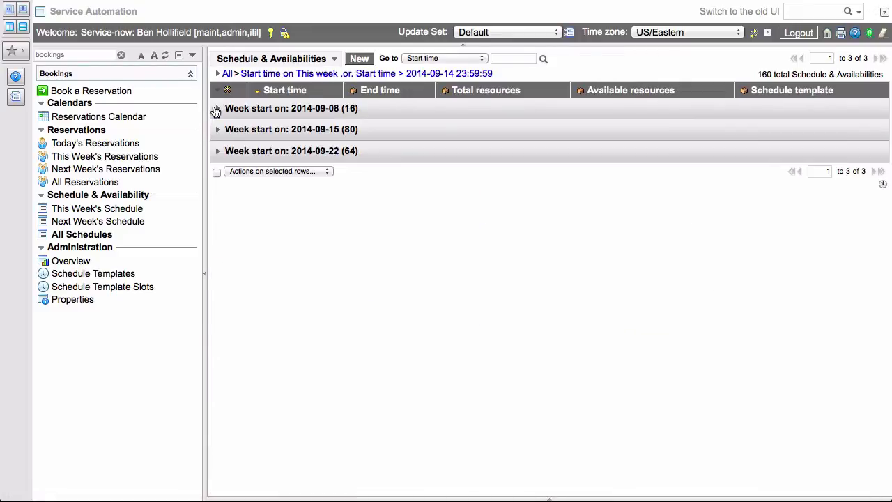
pyautogui.click(98, 182)
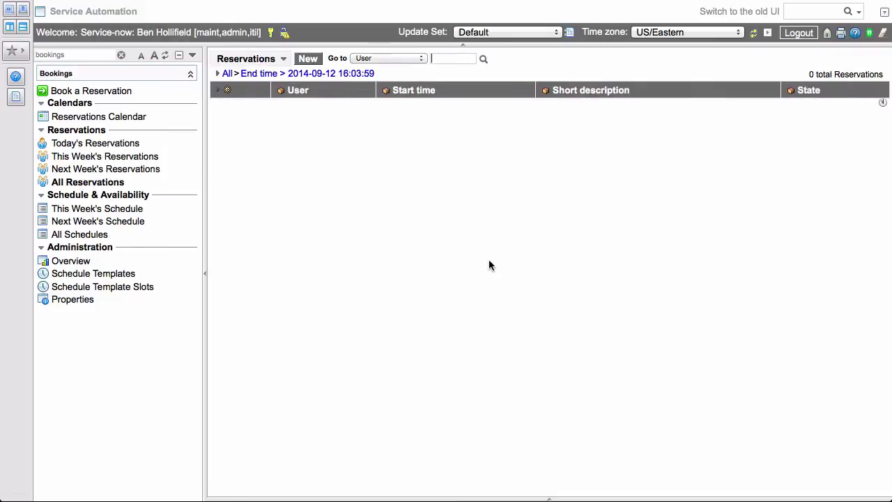
# - Start booking a reservation for 2014-09-16 at 9:00 AM
pyautogui.click(82, 93)
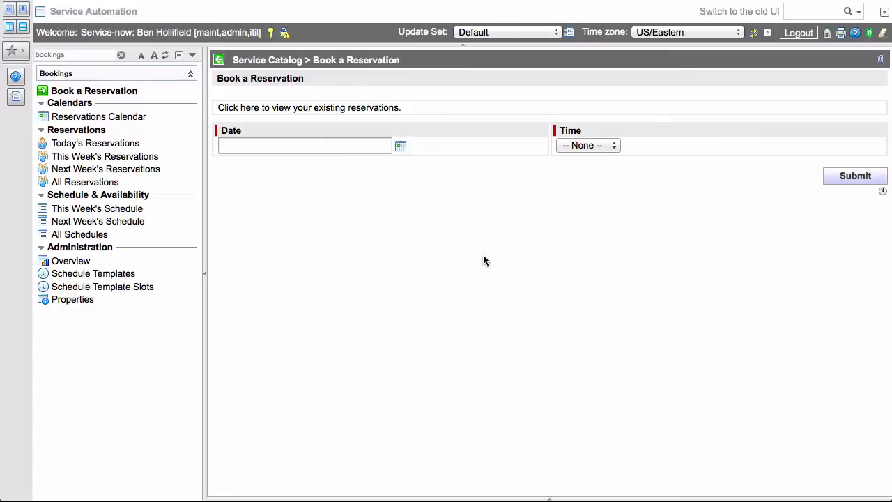
pyautogui.click(401, 148)
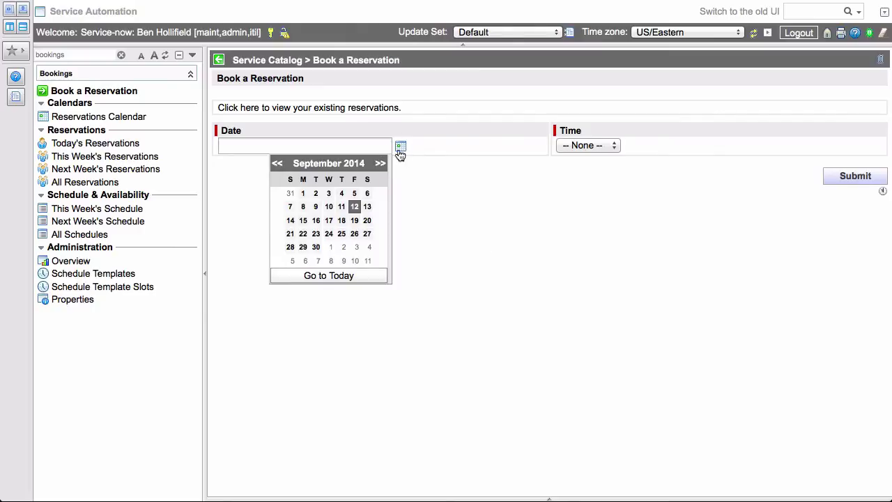
pyautogui.click(316, 220)
pyautogui.click(592, 145)
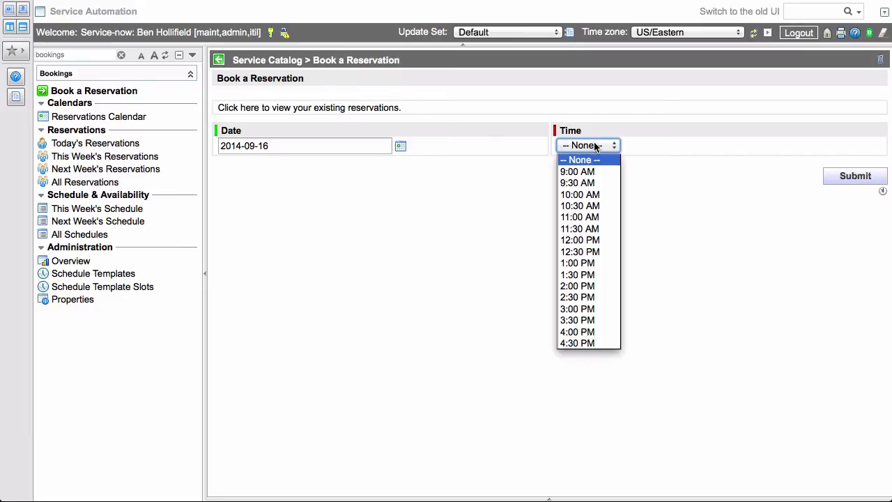
pyautogui.click(574, 172)
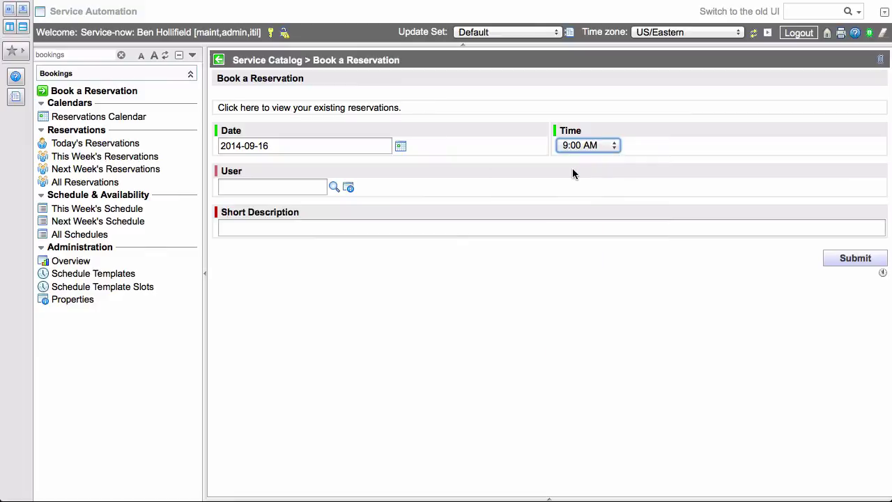
# - Select the first suggested user, enter the short description "I need help with my new mac!" and submit the reservation
pyautogui.click(310, 185)
pyautogui.write('**')
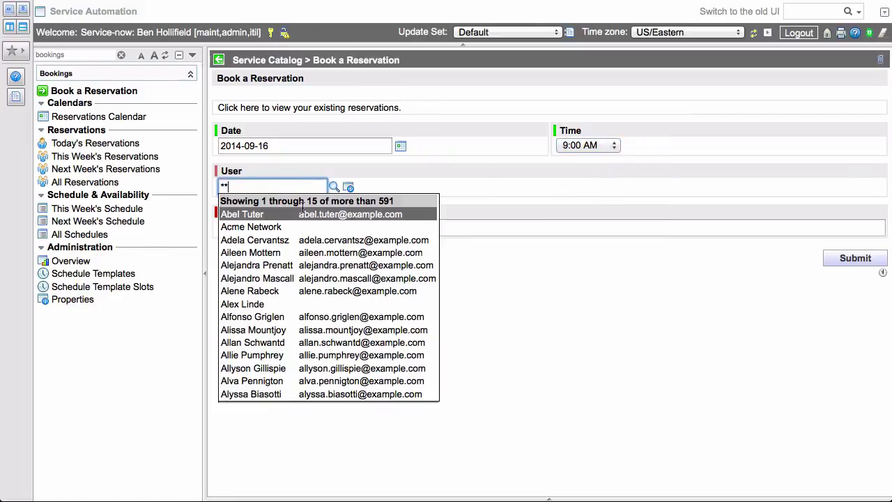
pyautogui.click(305, 214)
pyautogui.click(275, 228)
pyautogui.write('I need help with my new mac!')
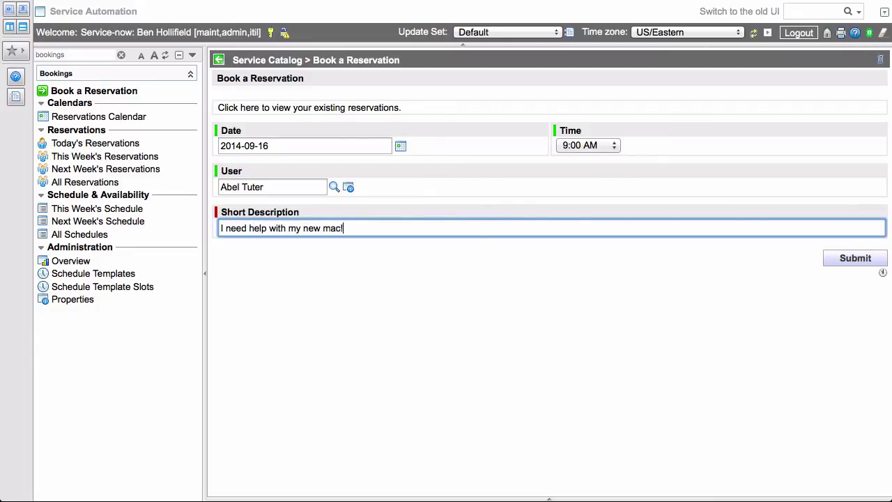
pyautogui.click(857, 259)
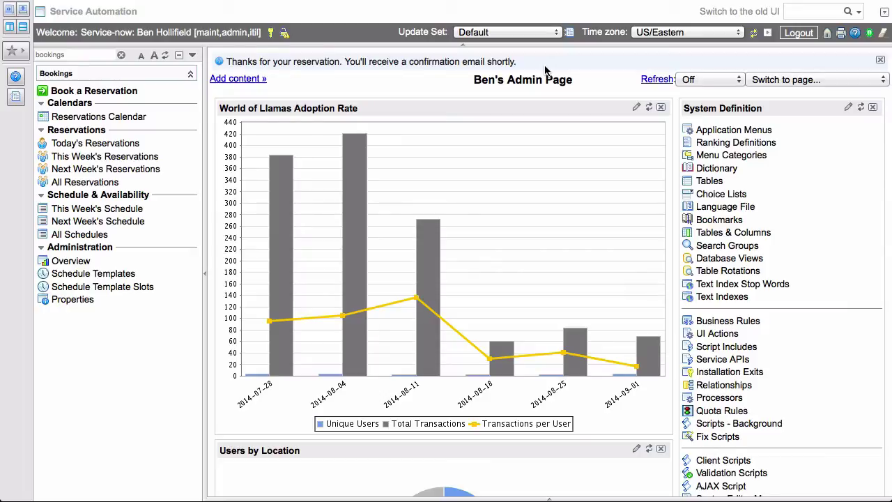
# - Start another reservation for 2014-09-16 at 1:00 PM
pyautogui.click(101, 94)
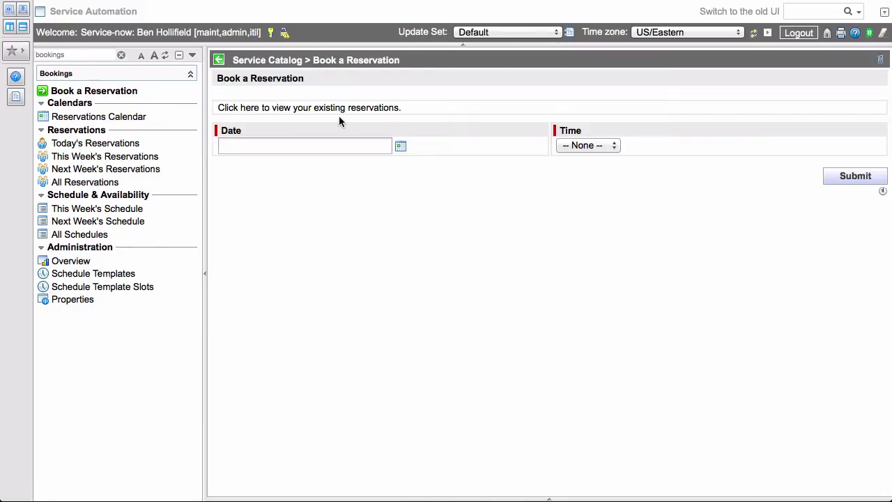
pyautogui.click(401, 146)
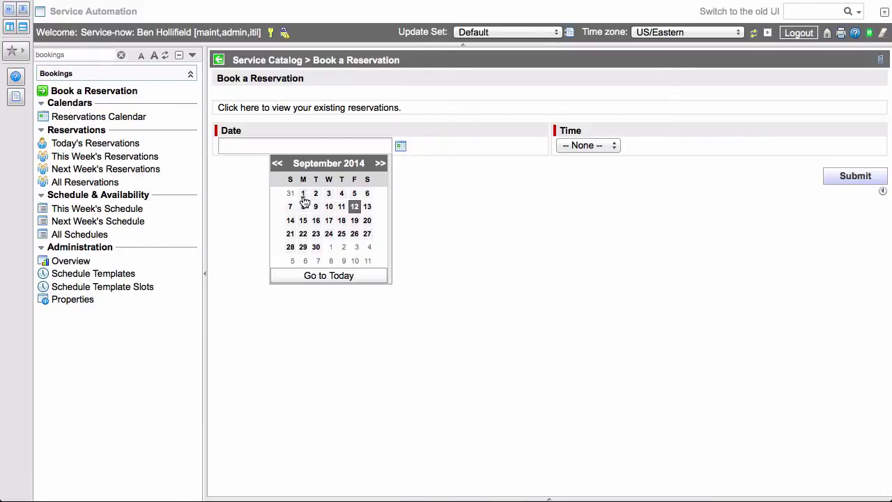
pyautogui.click(315, 220)
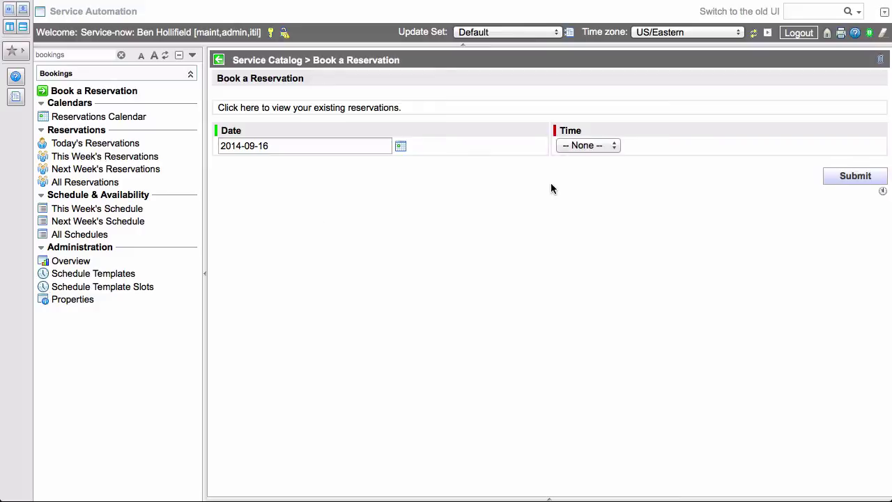
pyautogui.click(609, 144)
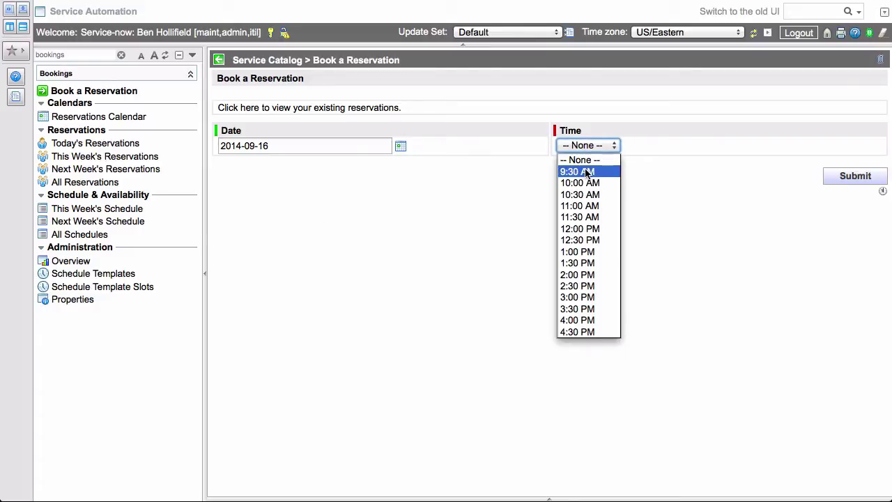
pyautogui.click(584, 252)
# - Assign a different user to the 1:00 PM reservation, describe it as "test reso" and submit it
pyautogui.click(257, 188)
pyautogui.write('**')
pyautogui.click(269, 248)
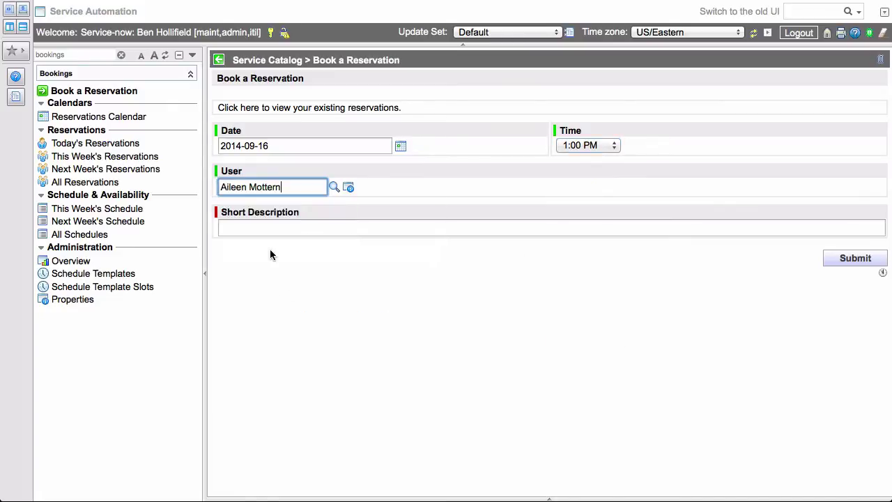
pyautogui.click(263, 224)
pyautogui.write('test reso')
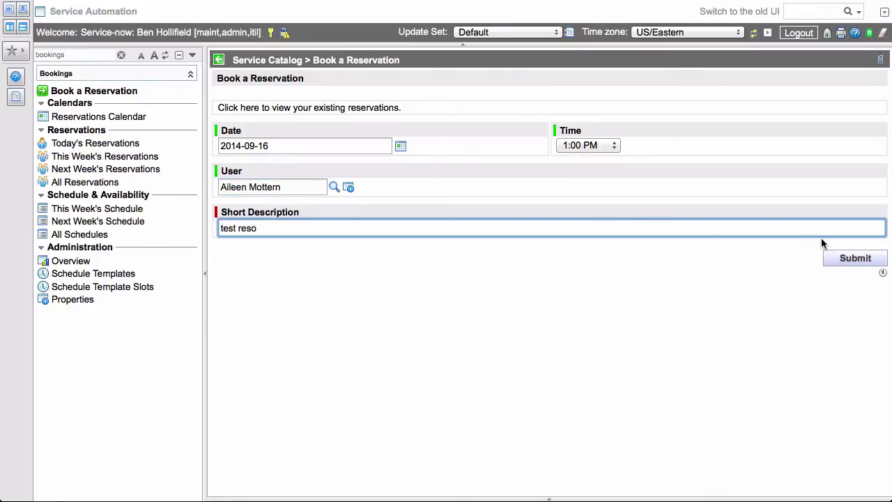
pyautogui.click(841, 259)
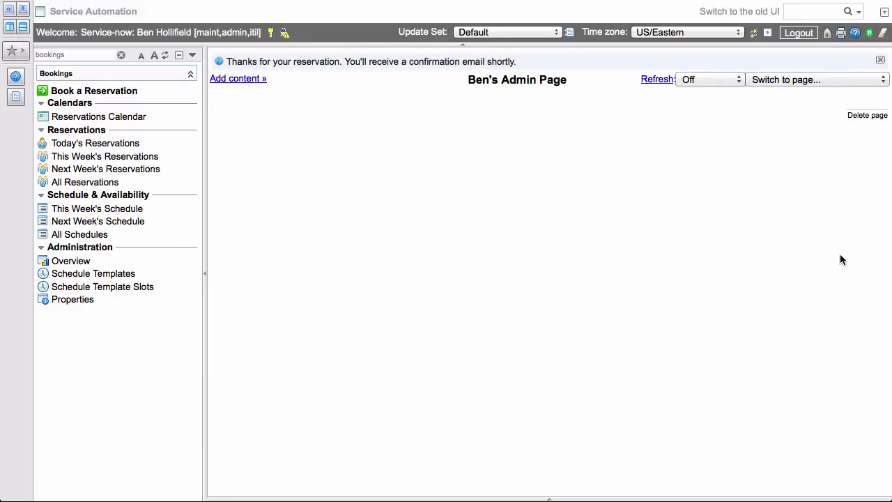
# - Review all reservations, today's, this week's and next week's, including the entries grouped under Tuesday of next week
pyautogui.click(84, 182)
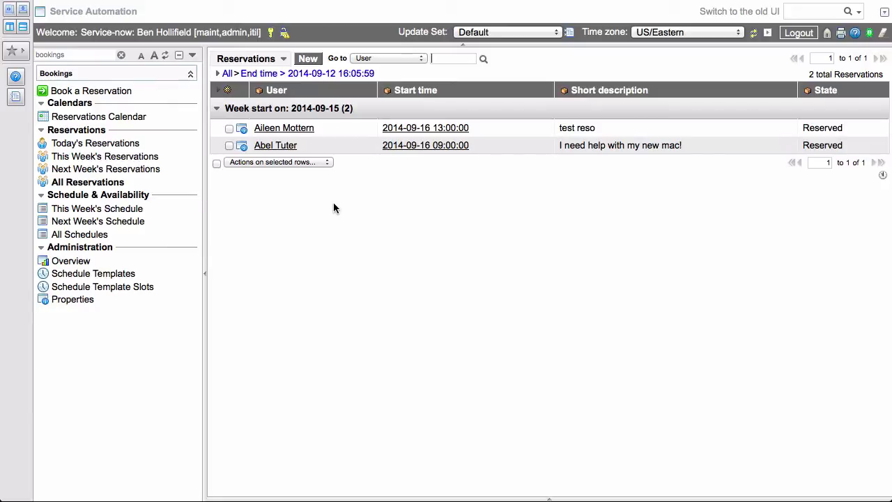
pyautogui.click(59, 144)
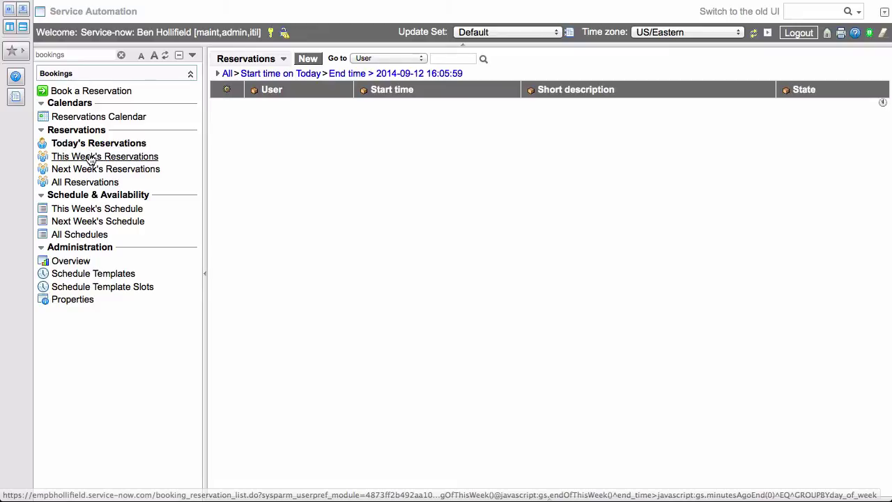
pyautogui.click(91, 159)
pyautogui.click(92, 170)
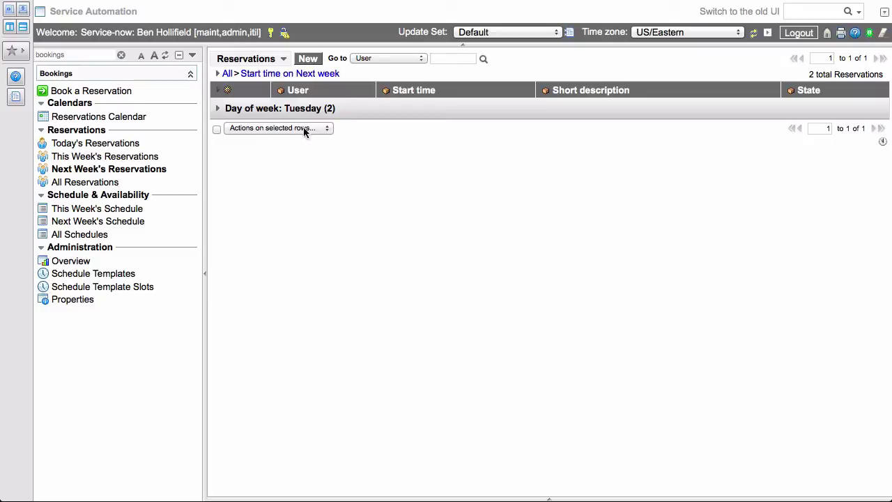
pyautogui.click(217, 109)
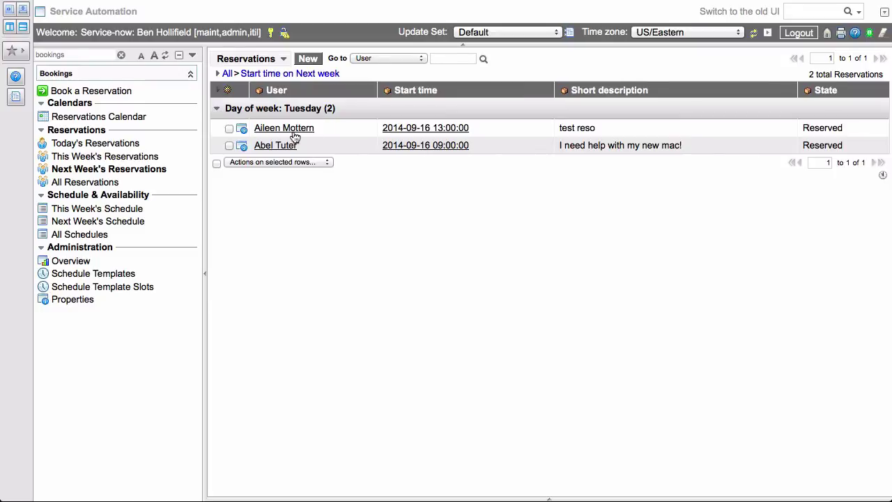
# - Create an incident from the 09:00 reservation in the weekly reservations calendar and check the incident's activity notes
pyautogui.click(94, 118)
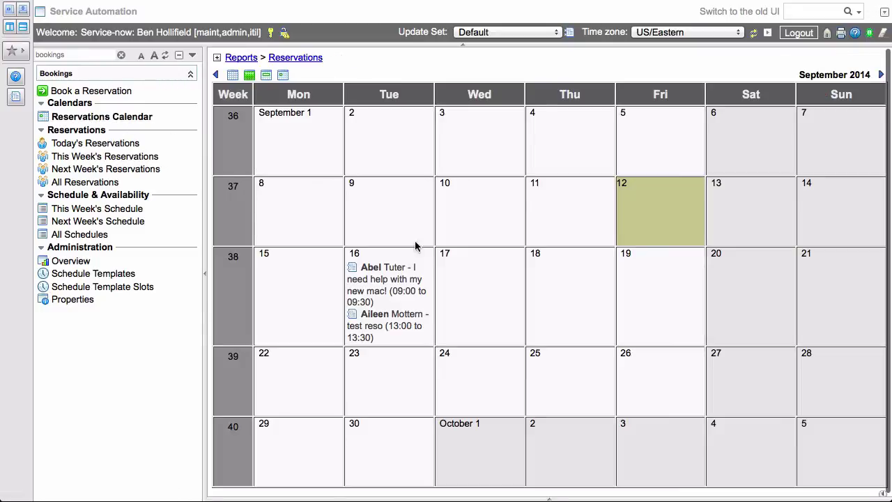
pyautogui.click(265, 75)
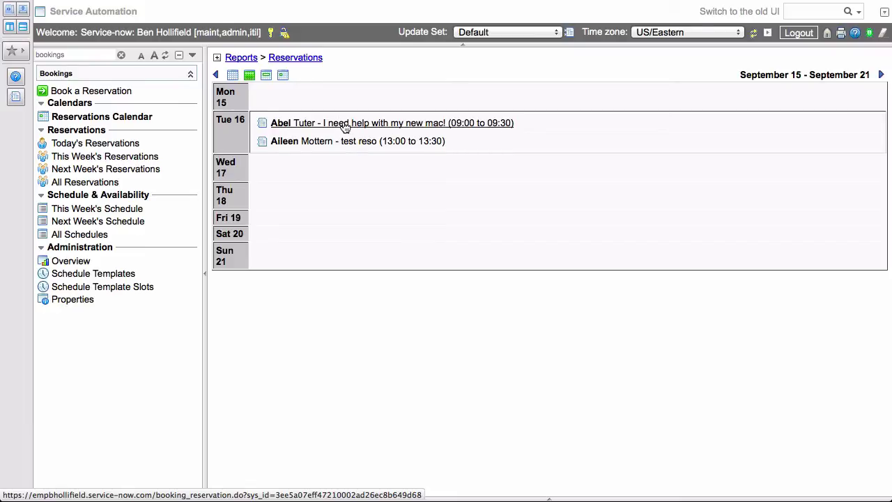
pyautogui.click(350, 125)
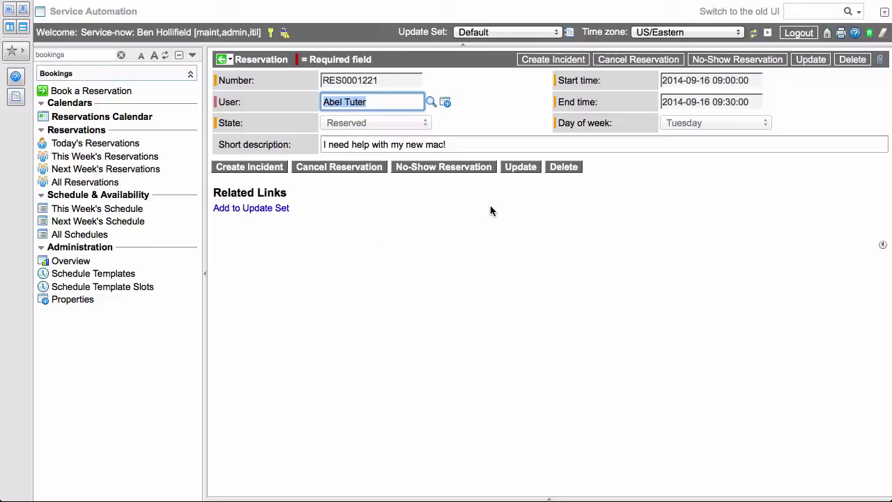
pyautogui.click(244, 168)
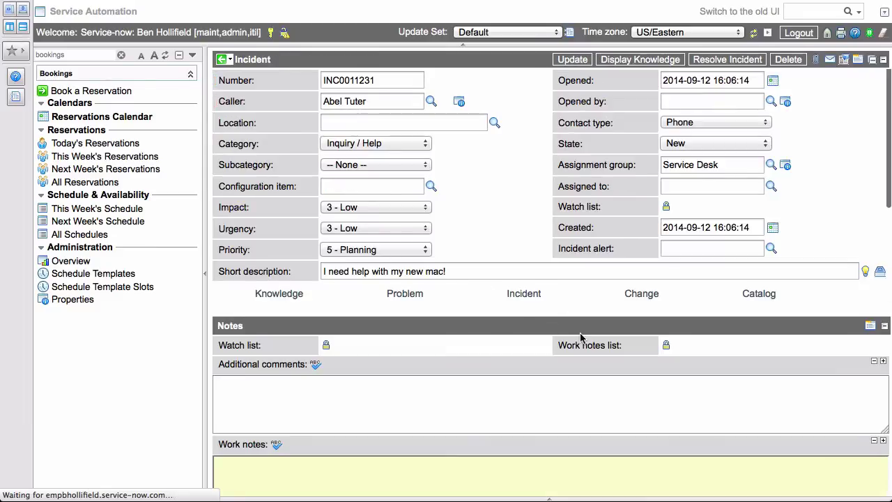
pyautogui.scroll(-5, 508, 363)
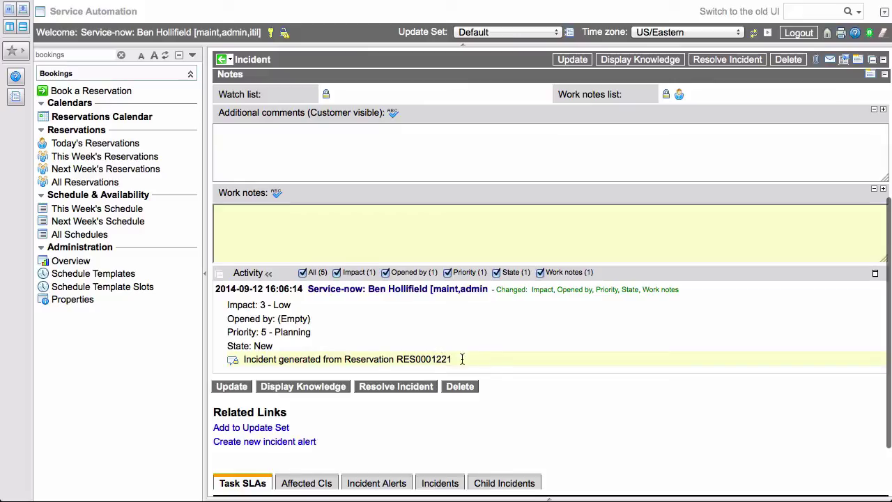
pyautogui.scroll(5, 595, 359)
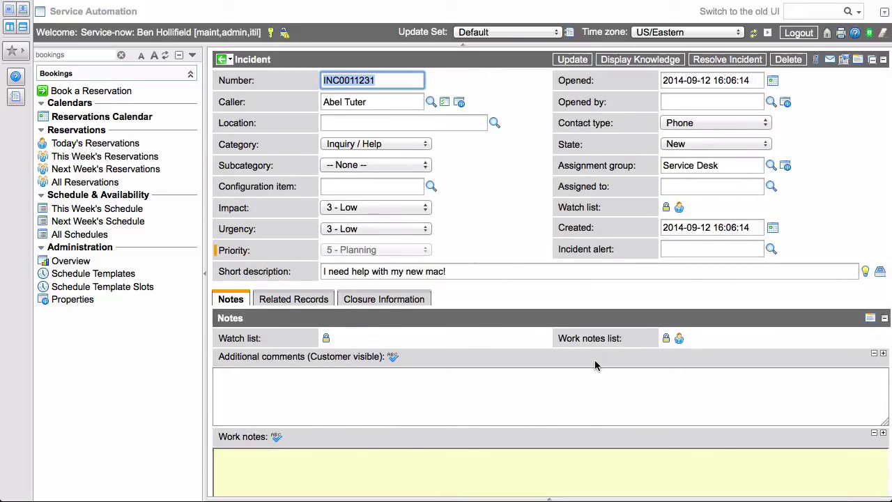
# - Filter the application navigator for "bookings", check all schedules and reservations, and open the "test reso" reservation record
pyautogui.click(121, 54)
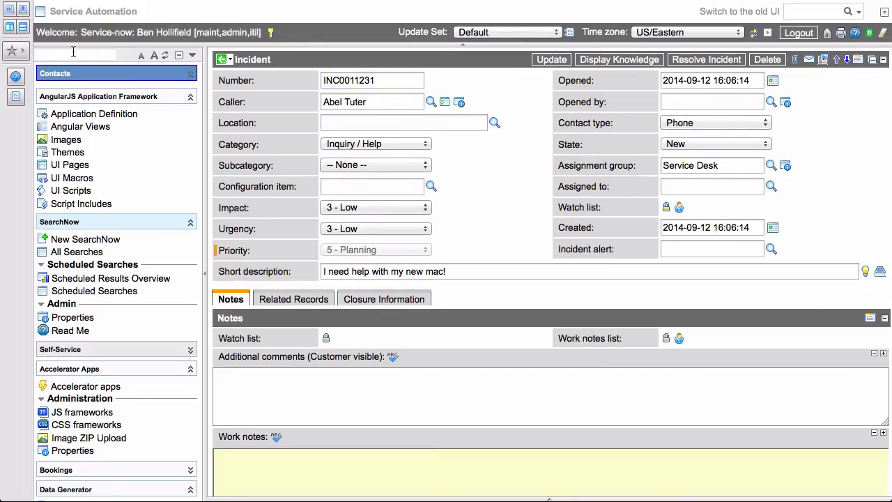
pyautogui.write('bookings')
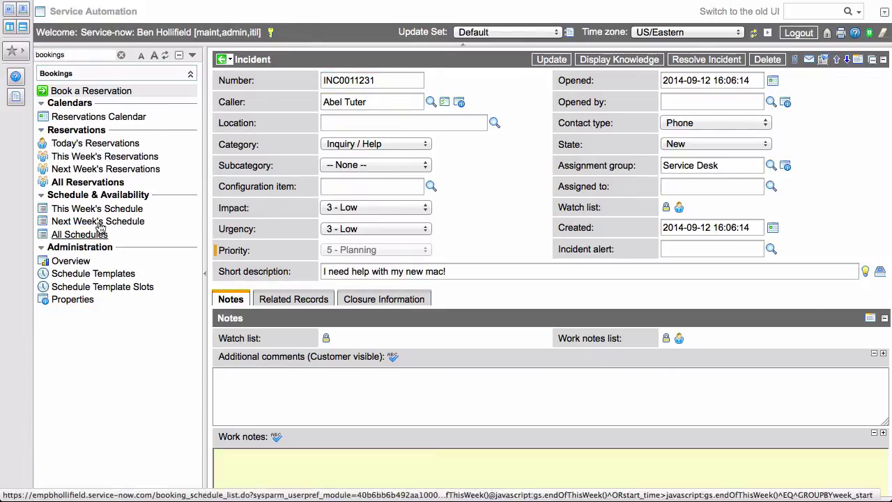
pyautogui.click(83, 236)
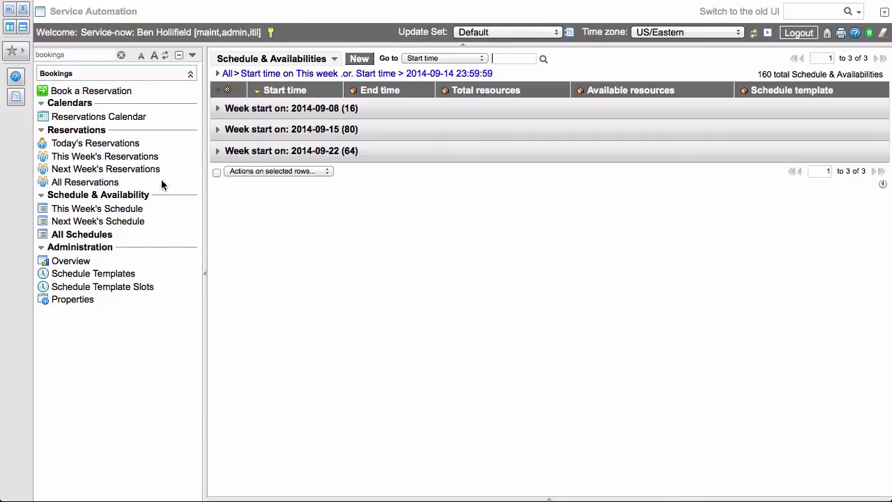
pyautogui.click(85, 186)
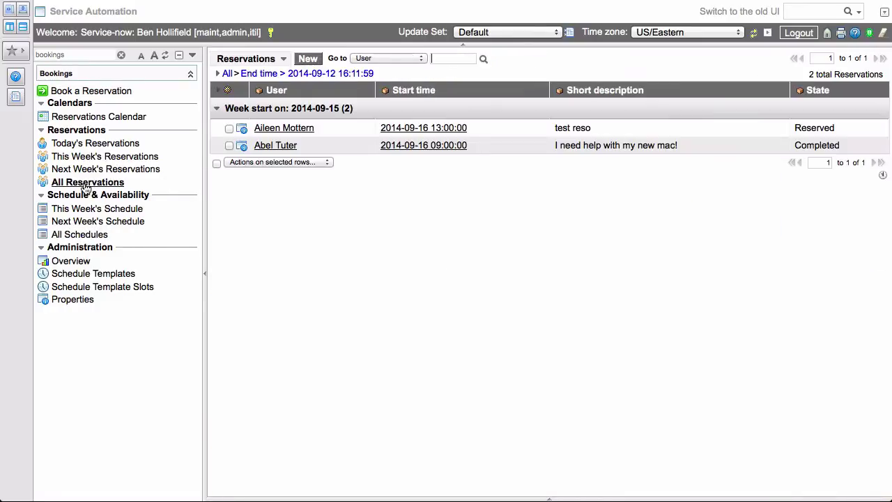
pyautogui.click(238, 130)
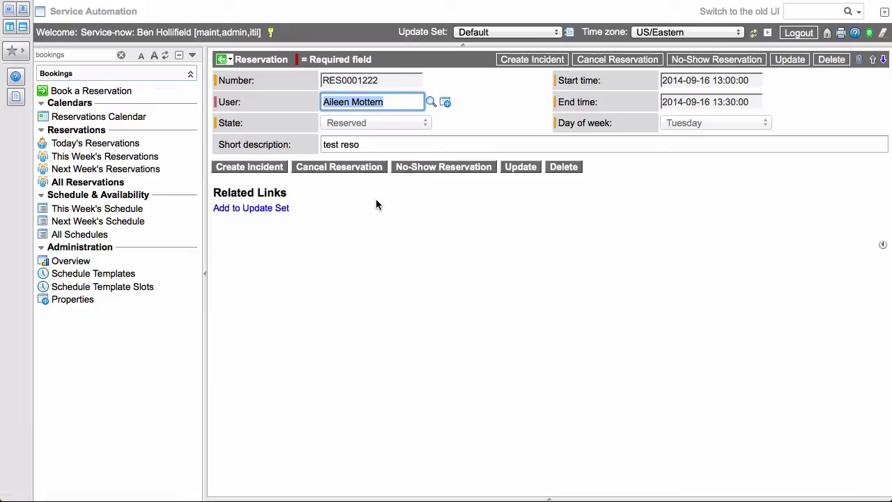
# - Impersonate the user who holds the "test reso" reservation and open Book a Reservation from the self-service catalog
pyautogui.click(270, 32)
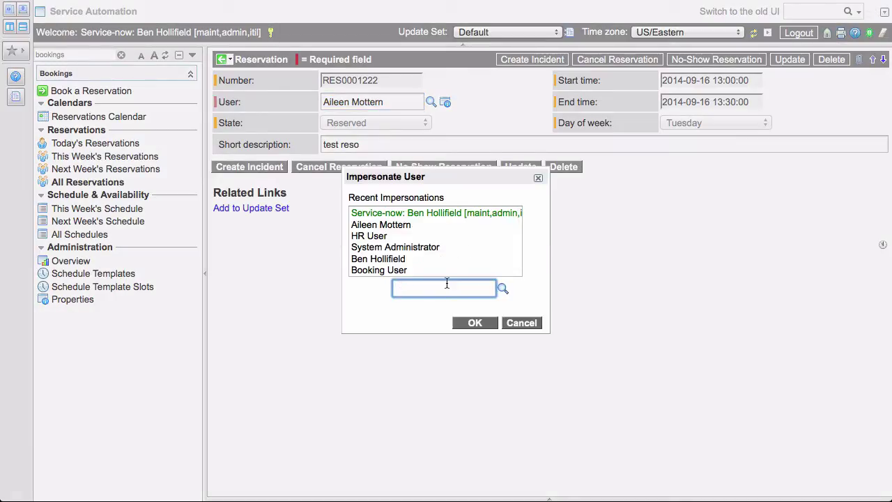
pyautogui.click(395, 227)
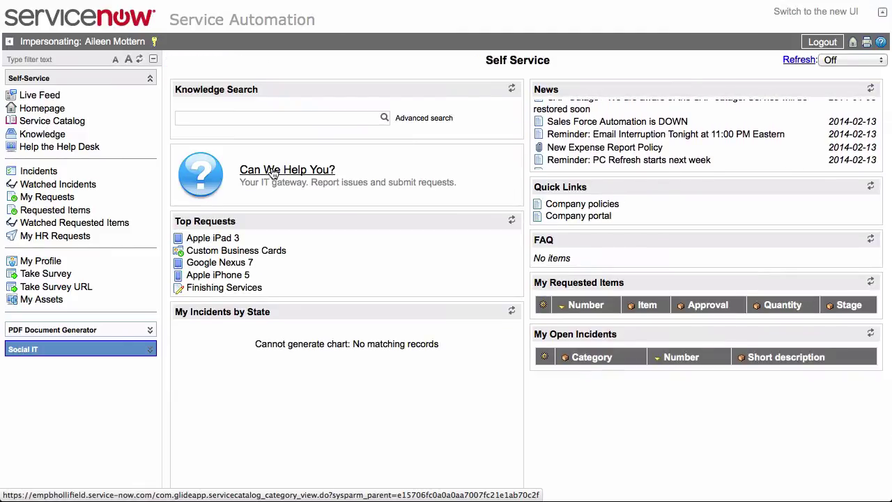
pyautogui.click(273, 172)
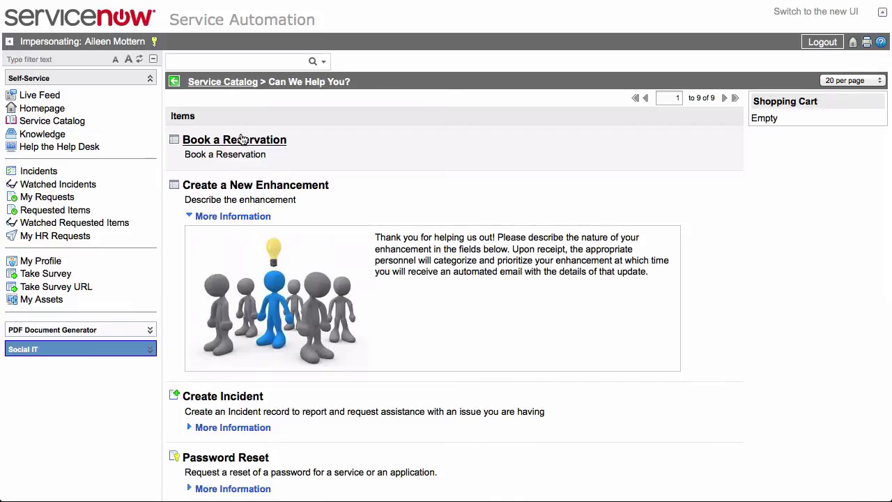
pyautogui.click(241, 138)
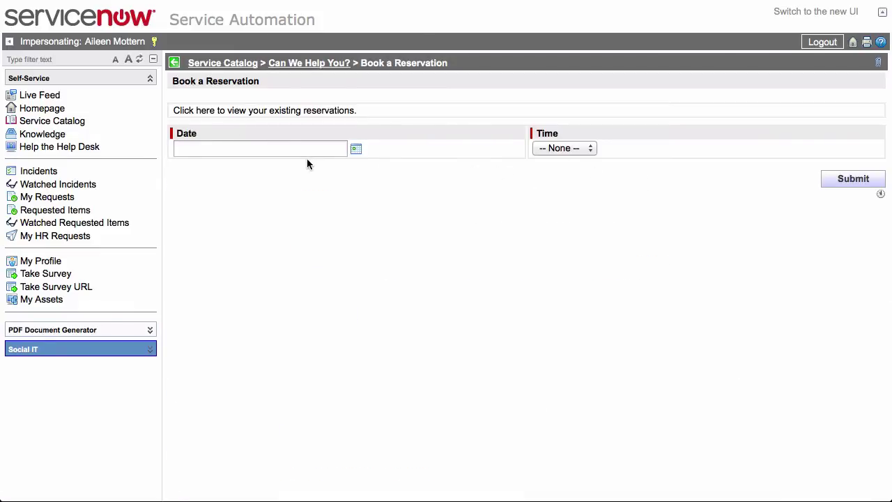
pyautogui.click(220, 114)
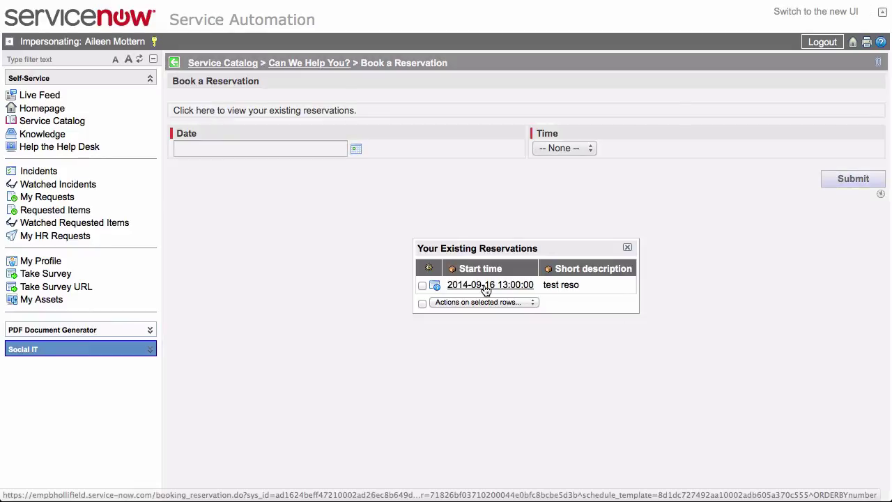
pyautogui.click(437, 288)
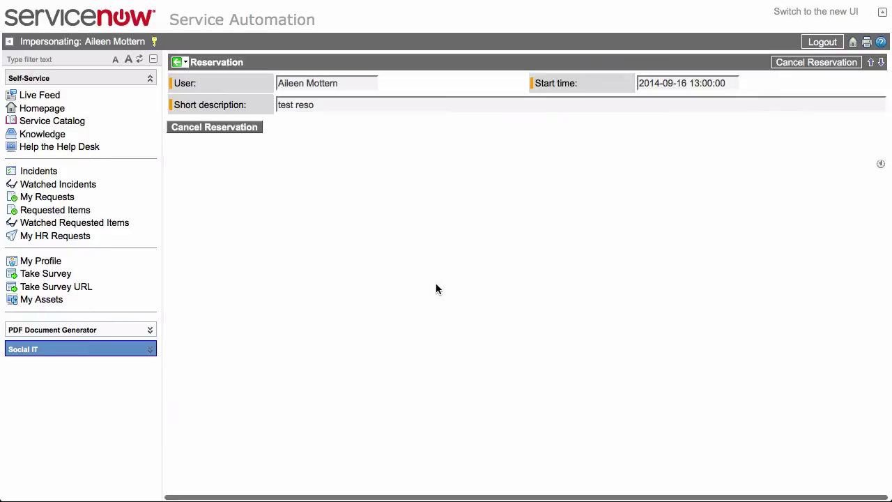
pyautogui.click(803, 64)
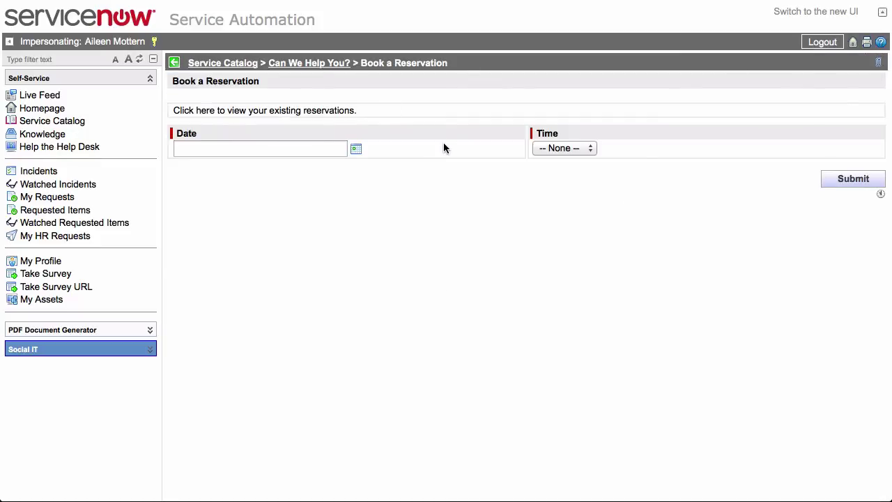
# - End the impersonation by returning to the administrator account and list all Bookings schedules
pyautogui.click(154, 42)
pyautogui.click(388, 209)
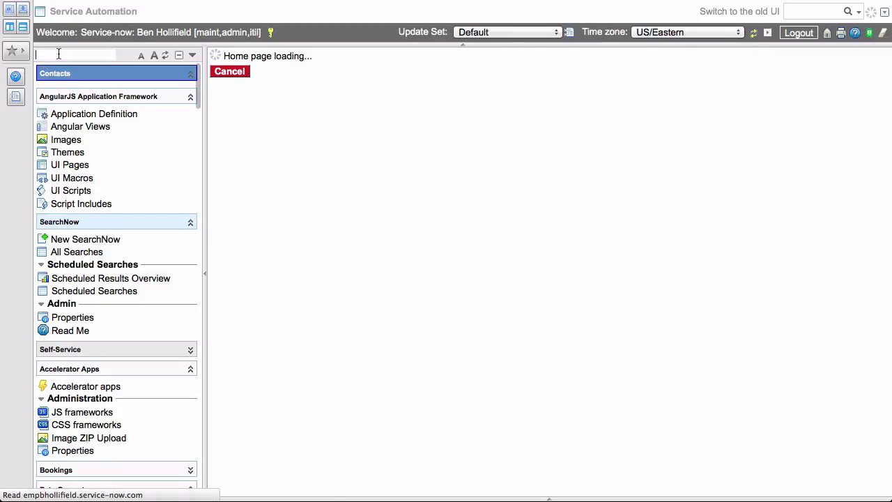
pyautogui.click(59, 54)
pyautogui.write('bookings')
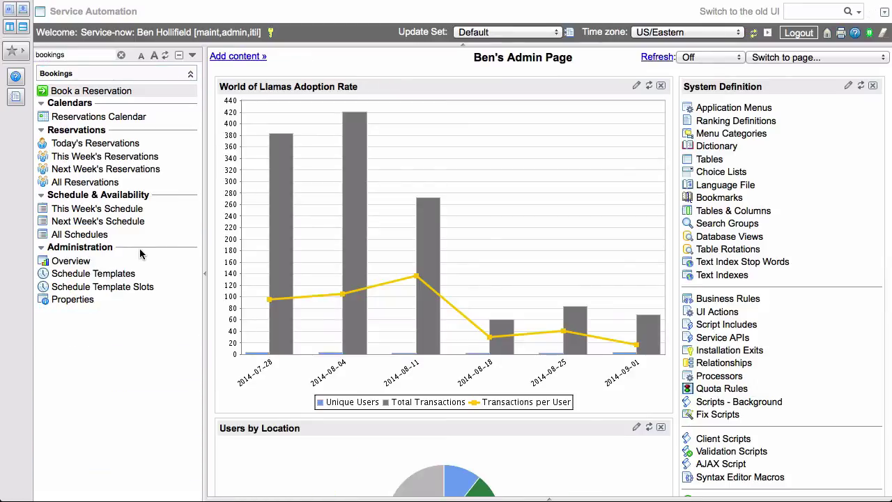
pyautogui.click(96, 235)
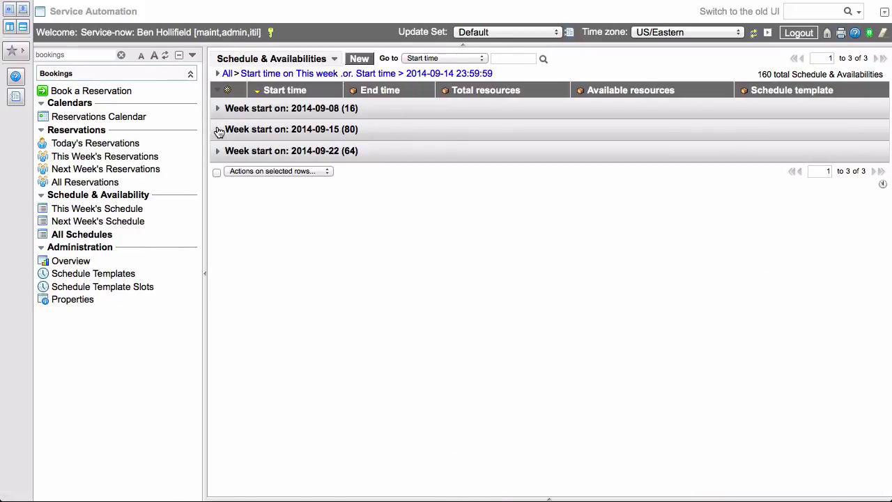
# - Expand the week starting 2014-09-15 in the schedule list and examine the available resources for its time slots
pyautogui.click(217, 131)
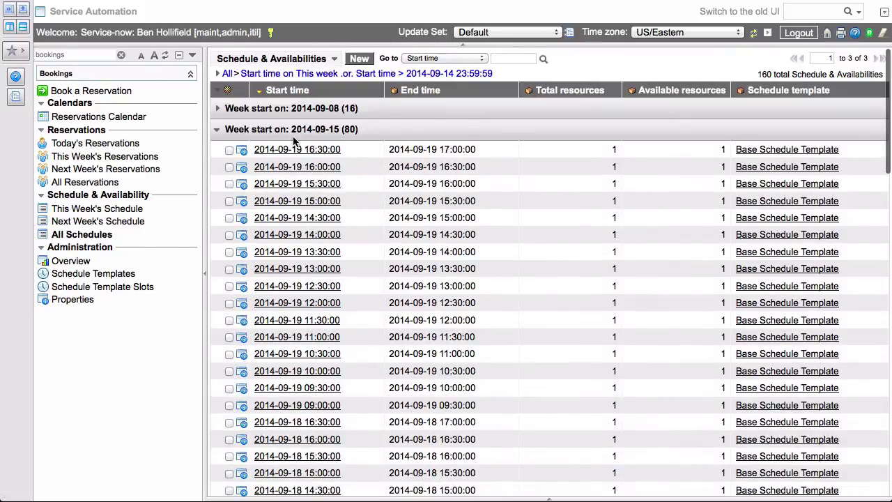
pyautogui.click(217, 108)
pyautogui.scroll(-4, 413, 375)
pyautogui.scroll(-5, 531, 181)
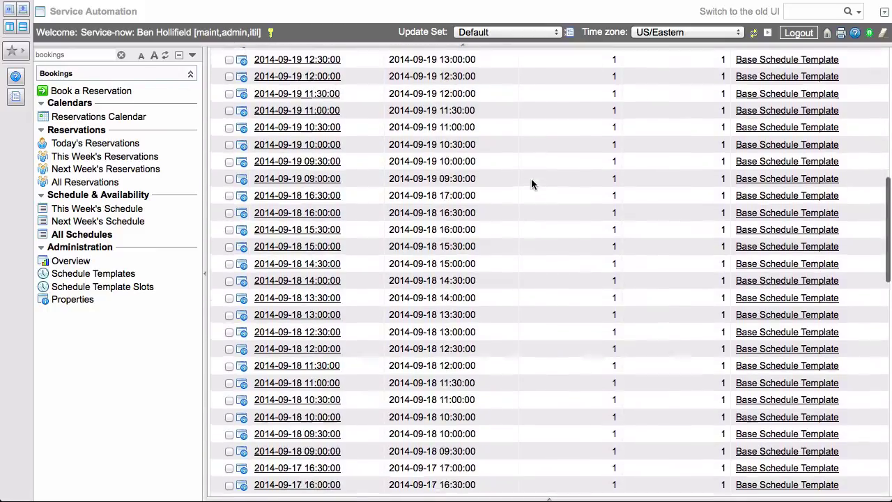
pyautogui.scroll(-10, 531, 183)
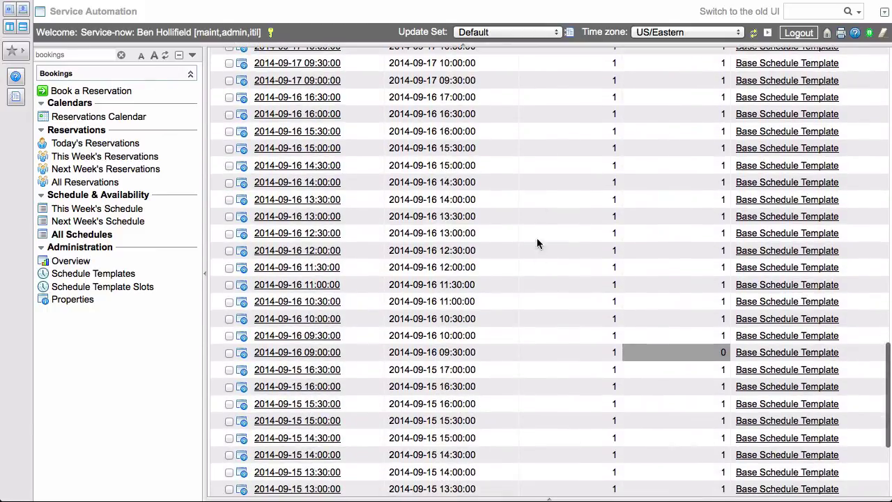
pyautogui.scroll(-3, 540, 258)
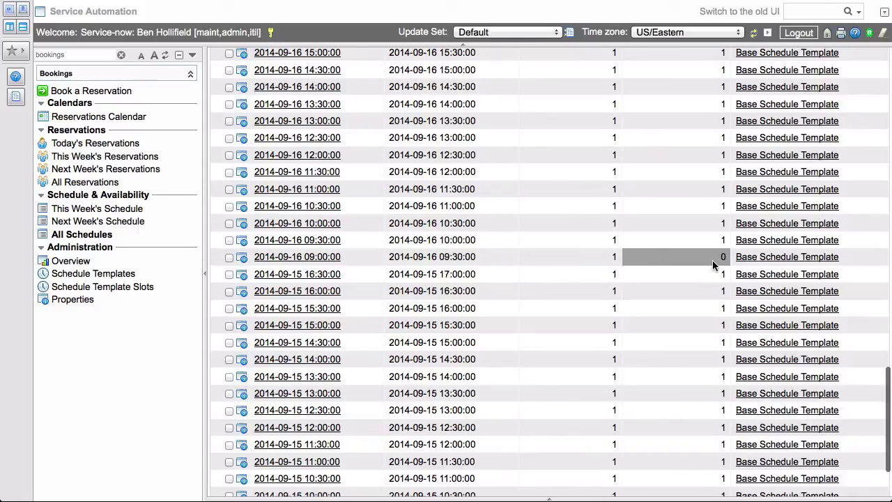
pyautogui.scroll(15, 711, 262)
pyautogui.scroll(5, 711, 264)
pyautogui.scroll(-18, 708, 342)
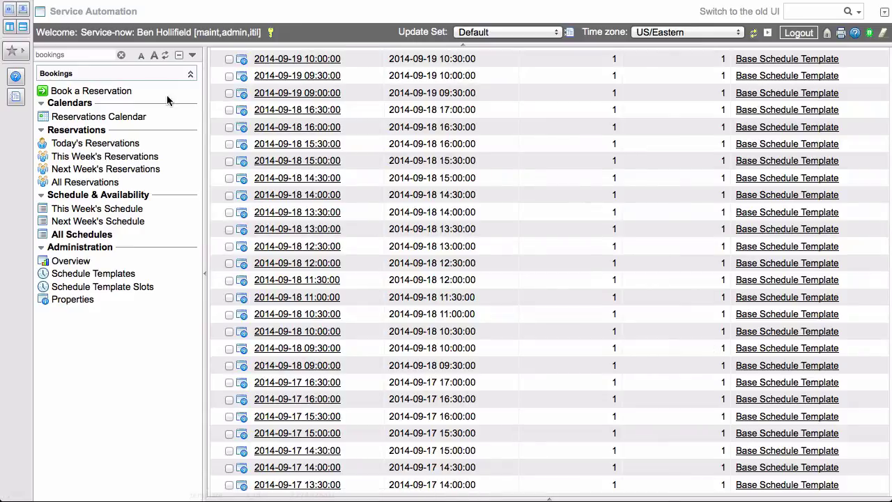
# - Filter the application navigator for "booking", open the Bookings Overview, and review its charts of popular reservation days and times
pyautogui.click(120, 55)
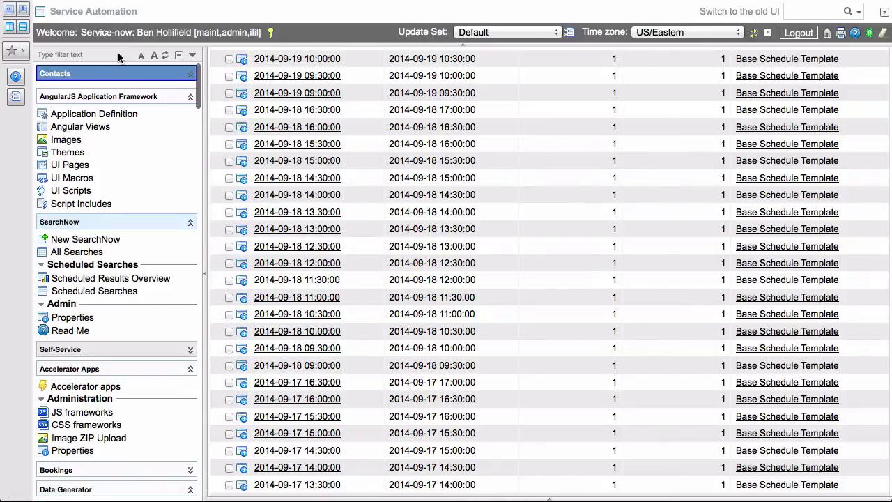
pyautogui.click(76, 53)
pyautogui.write('booking')
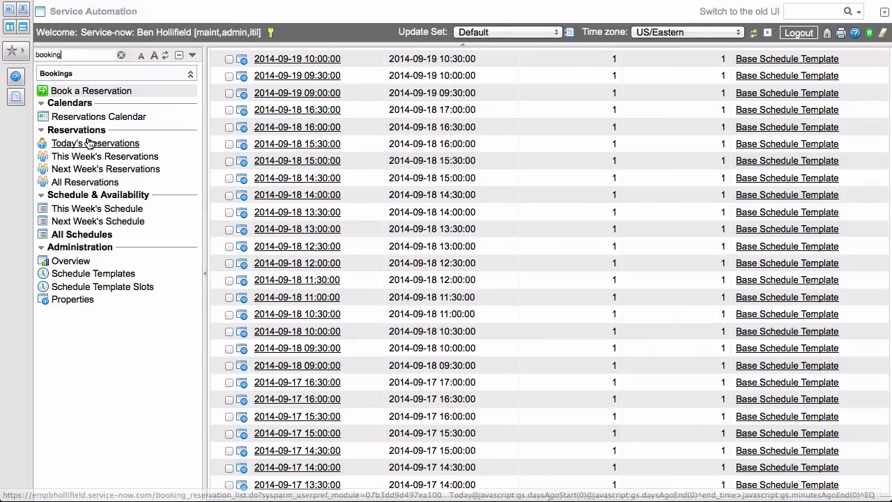
pyautogui.click(72, 262)
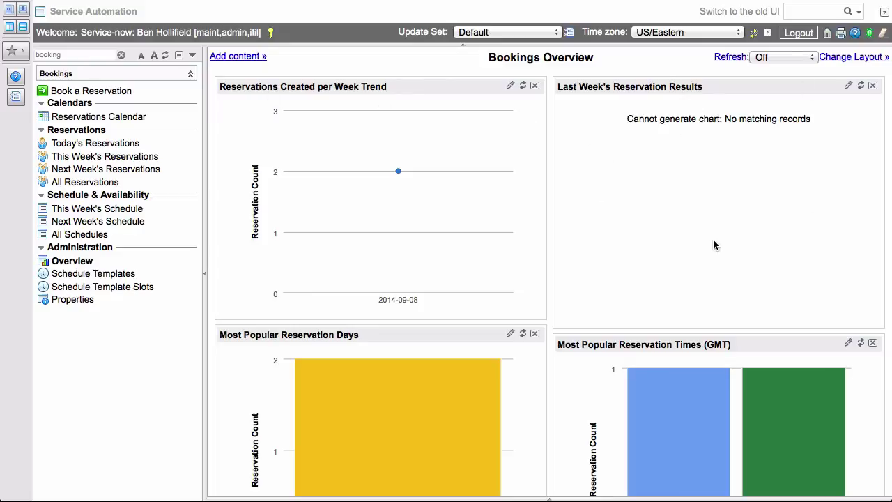
pyautogui.scroll(-3, 776, 229)
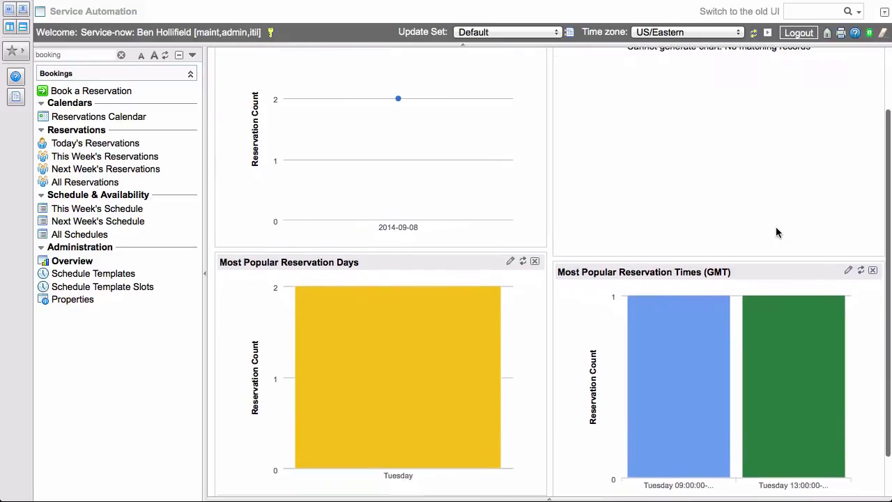
pyautogui.moveTo(337, 293)
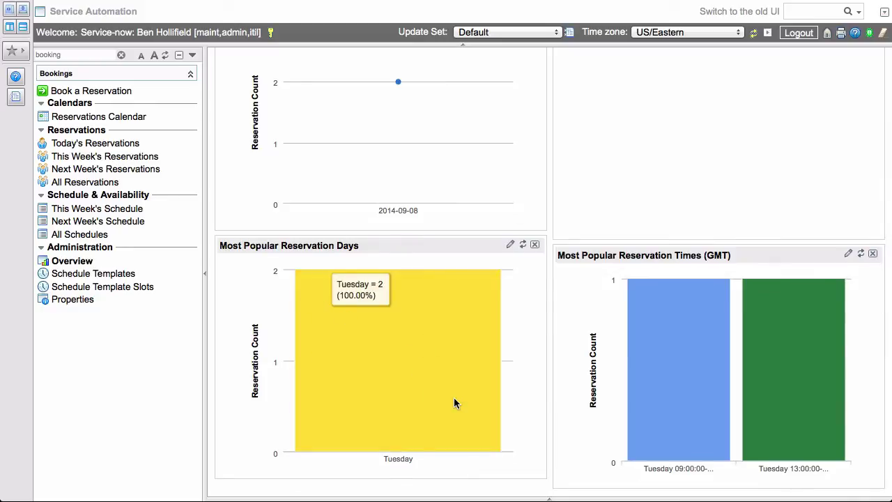
pyautogui.moveTo(734, 412)
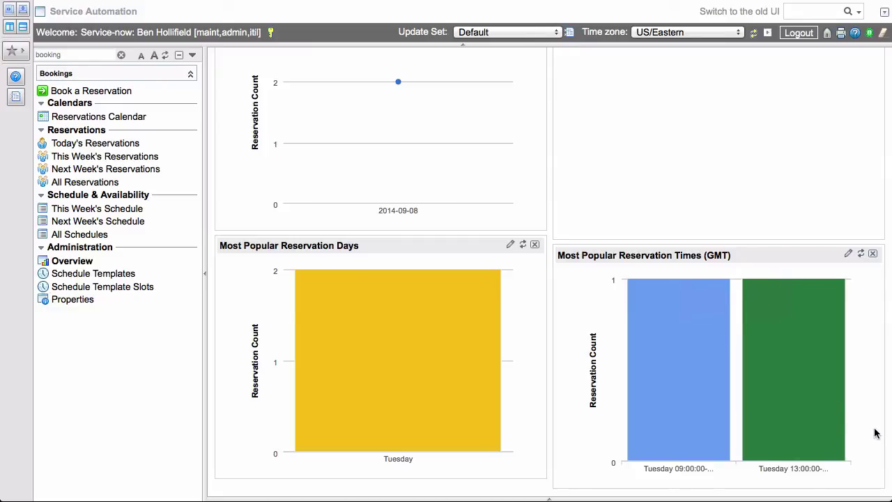
# - Read through the Bookings Properties page, including its instructions, roles, components and settings, and open the Book a Reservation form
pyautogui.click(71, 300)
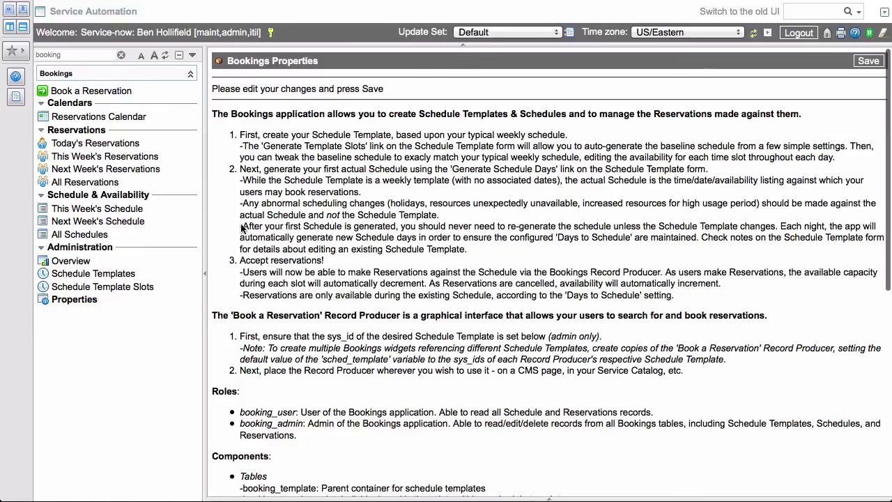
pyautogui.scroll(-3, 552, 306)
pyautogui.scroll(-8, 552, 307)
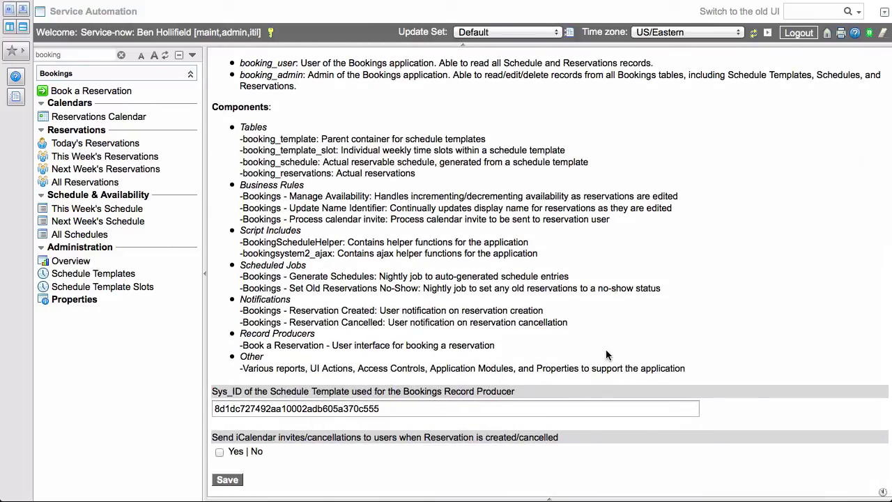
pyautogui.scroll(5, 605, 349)
pyautogui.scroll(2, 605, 350)
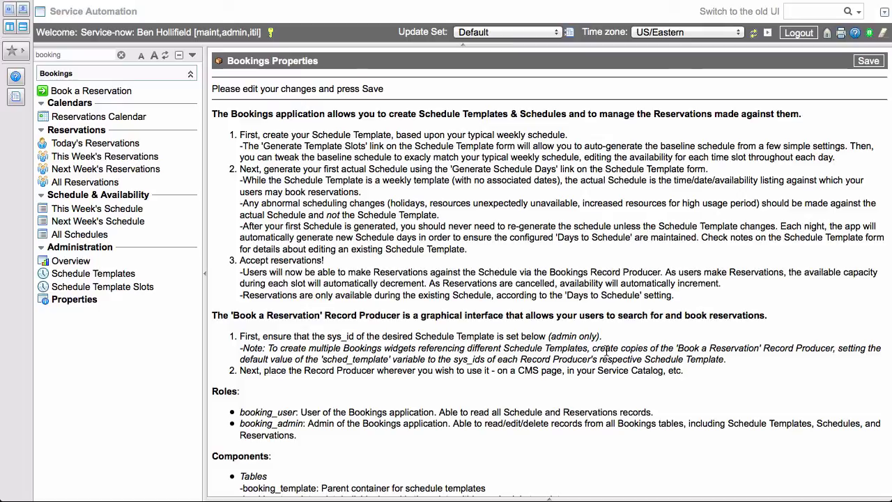
pyautogui.click(118, 90)
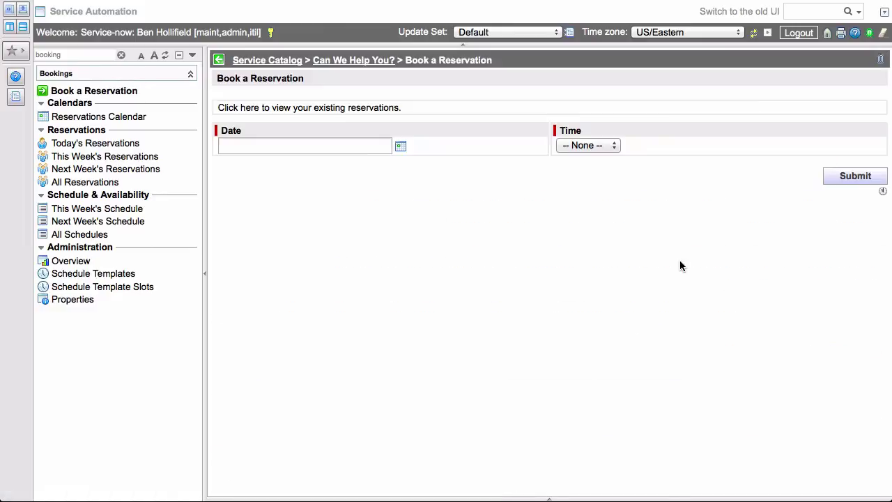